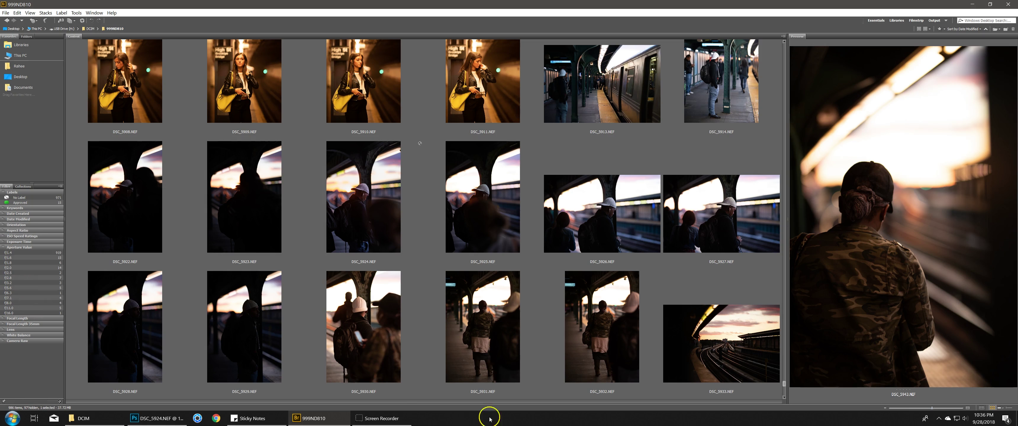
# Preview and compare the subway-platform shots, including the white-cap commuter, the sunset tracks and the person in the camouflage jacket.
pyautogui.click(618, 219)
pyautogui.click(505, 214)
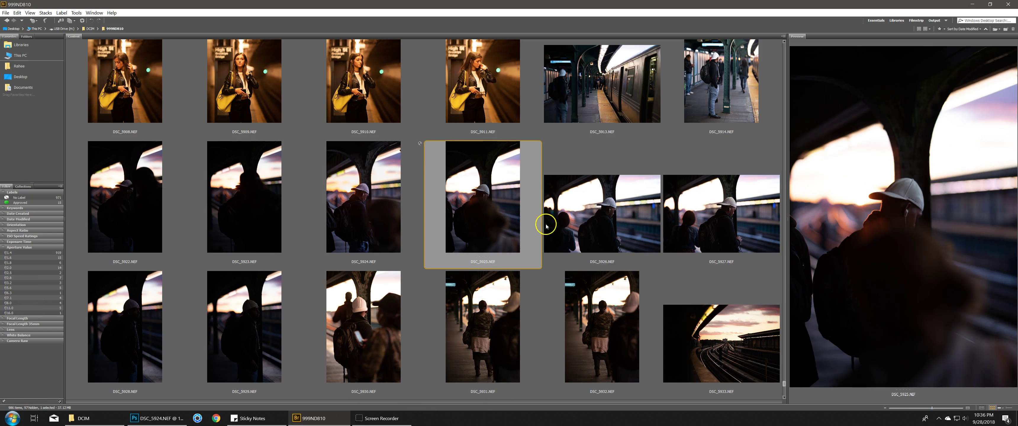
pyautogui.scroll(5, 514, 217)
pyautogui.scroll(-10, 527, 224)
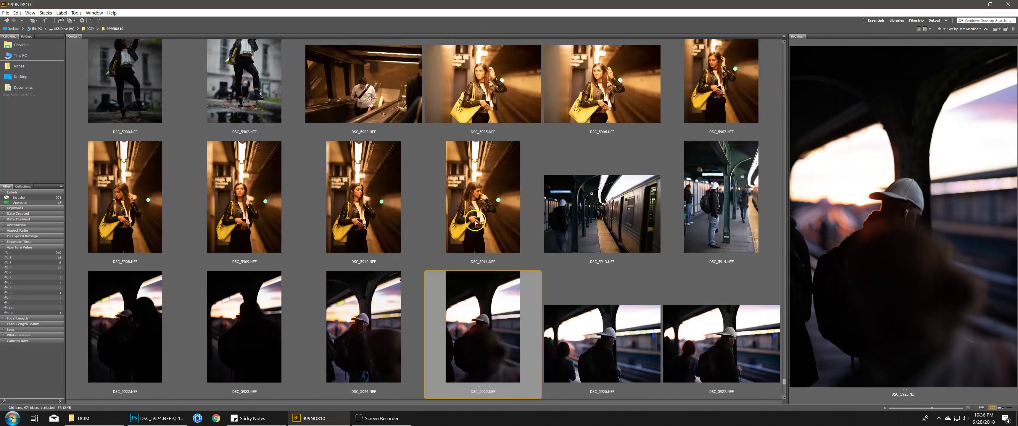
pyautogui.scroll(2, 490, 231)
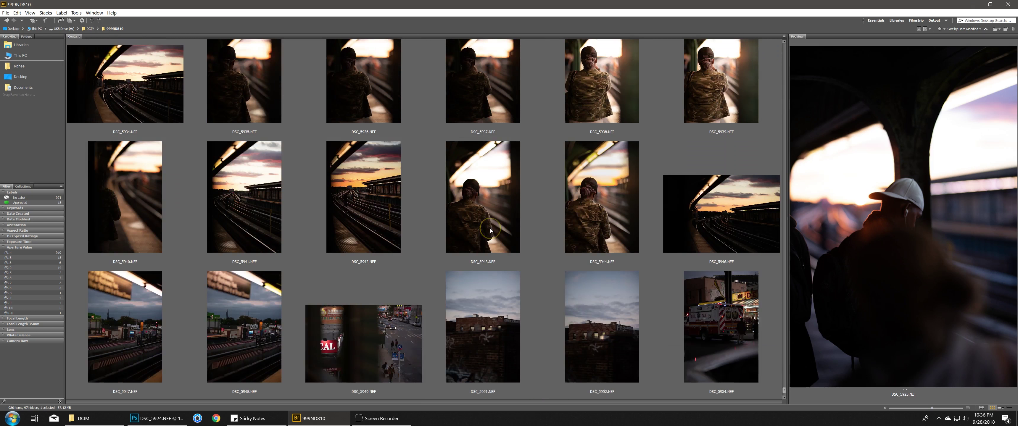
pyautogui.click(389, 327)
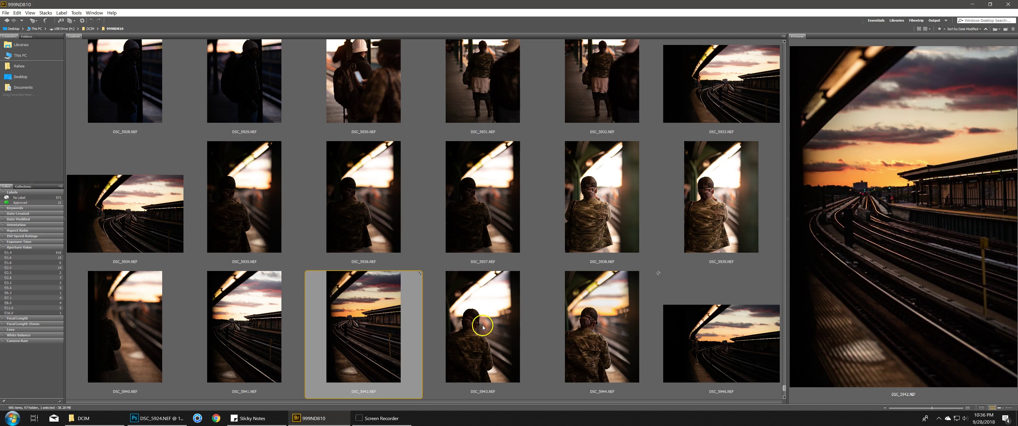
pyautogui.click(515, 322)
pyautogui.click(592, 323)
pyautogui.click(703, 287)
pyautogui.click(720, 220)
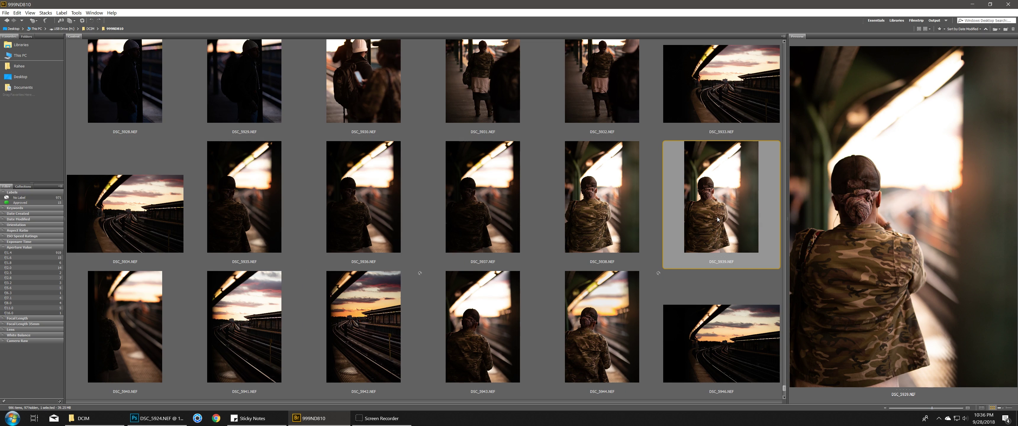
pyautogui.click(632, 226)
pyautogui.click(710, 227)
pyautogui.scroll(3, 689, 227)
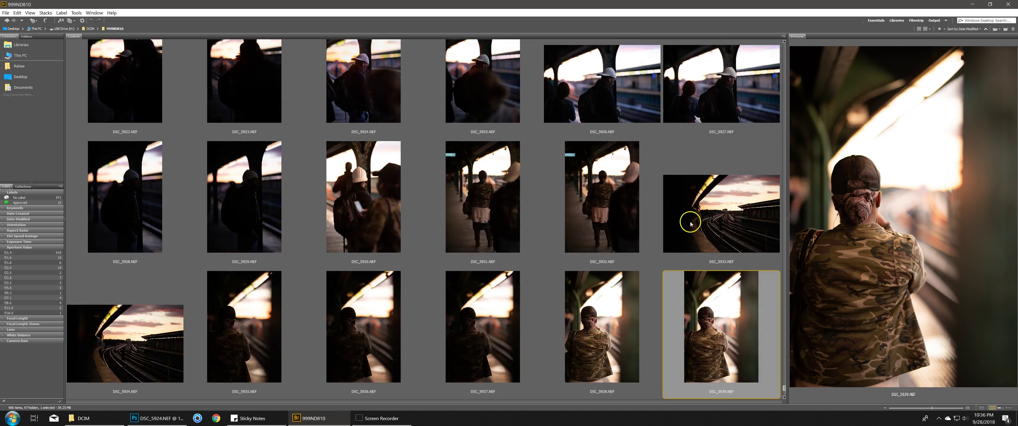
# Re-examine the backlit commuter photos and compare them with the sunset railway-track frames DSC_5941 and DSC_5942.
pyautogui.click(617, 219)
pyautogui.click(518, 223)
pyautogui.click(669, 225)
pyautogui.click(467, 230)
pyautogui.click(375, 219)
pyautogui.scroll(3, 395, 221)
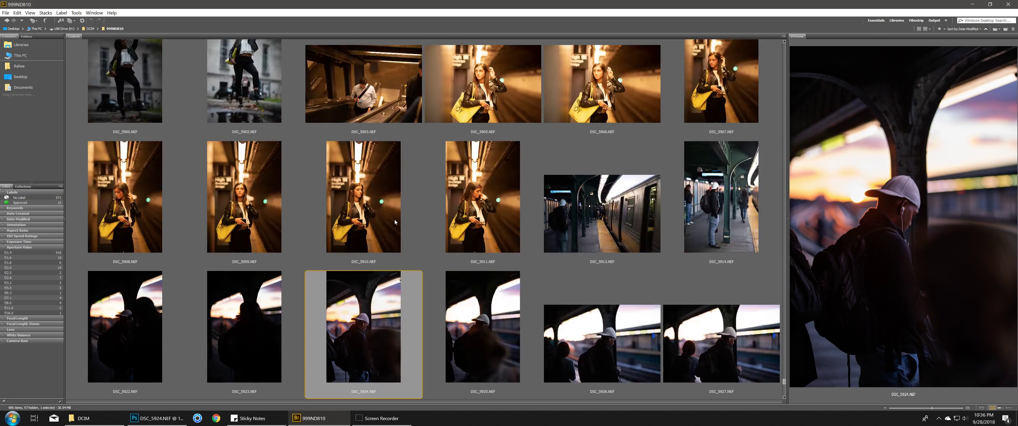
pyautogui.scroll(-3, 395, 226)
pyautogui.click(391, 283)
pyautogui.scroll(-2, 545, 306)
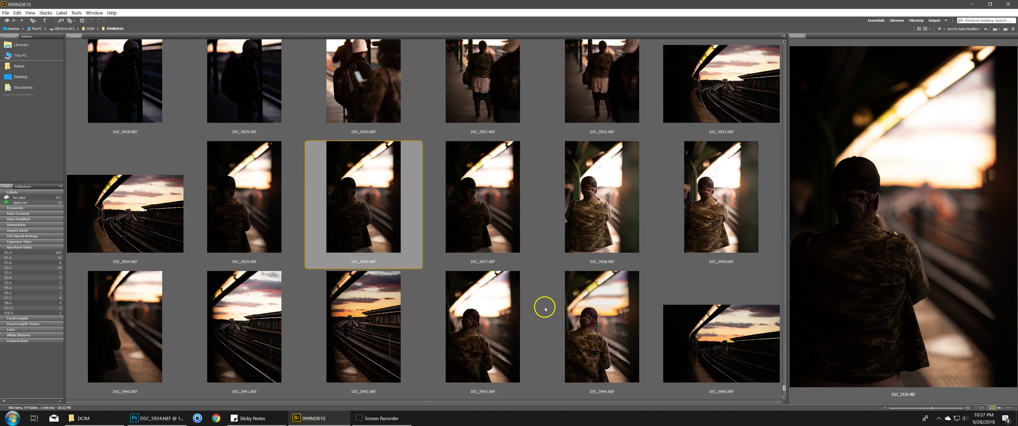
pyautogui.scroll(1, 292, 282)
pyautogui.click(324, 309)
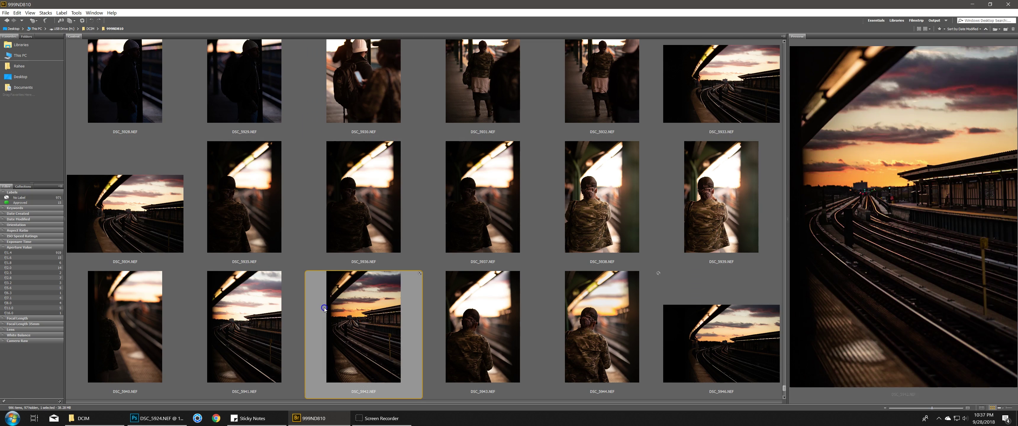
pyautogui.click(265, 309)
pyautogui.click(332, 311)
pyautogui.scroll(3, 735, 198)
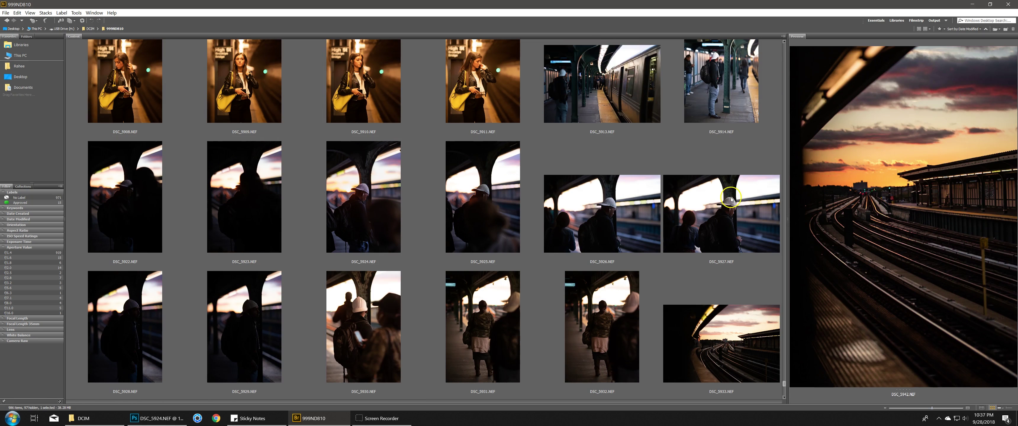
# Browse the earlier street and portrait photos of the woman to look for a frame to edit.
pyautogui.scroll(2, 632, 201)
pyautogui.scroll(7, 629, 202)
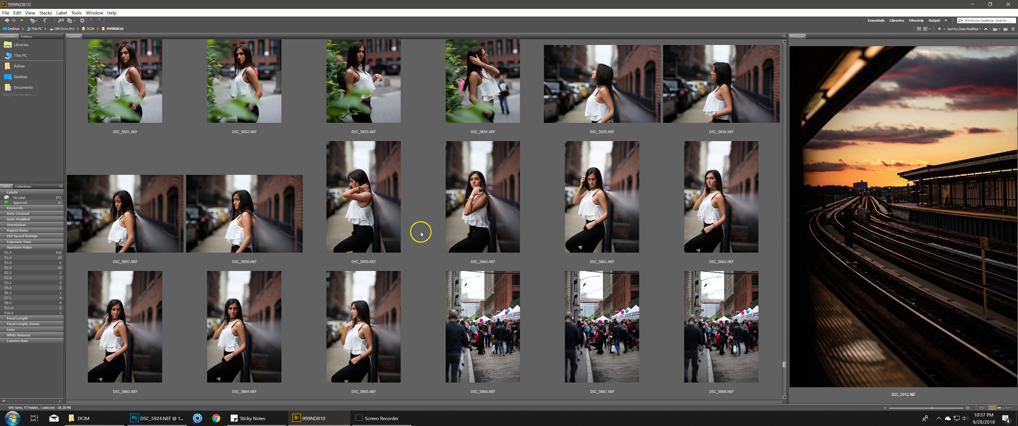
pyautogui.scroll(-1, 425, 221)
pyautogui.click(484, 200)
pyautogui.click(601, 180)
pyautogui.click(685, 188)
pyautogui.scroll(1, 665, 195)
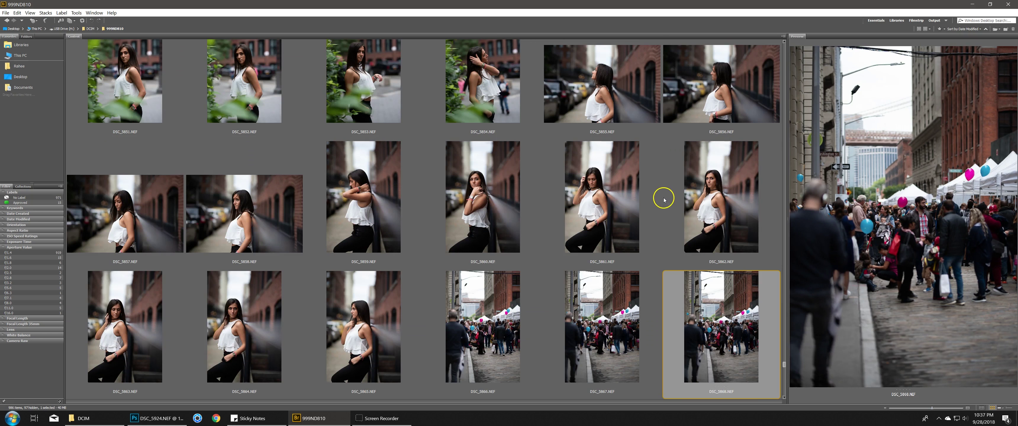
pyautogui.scroll(3, 633, 216)
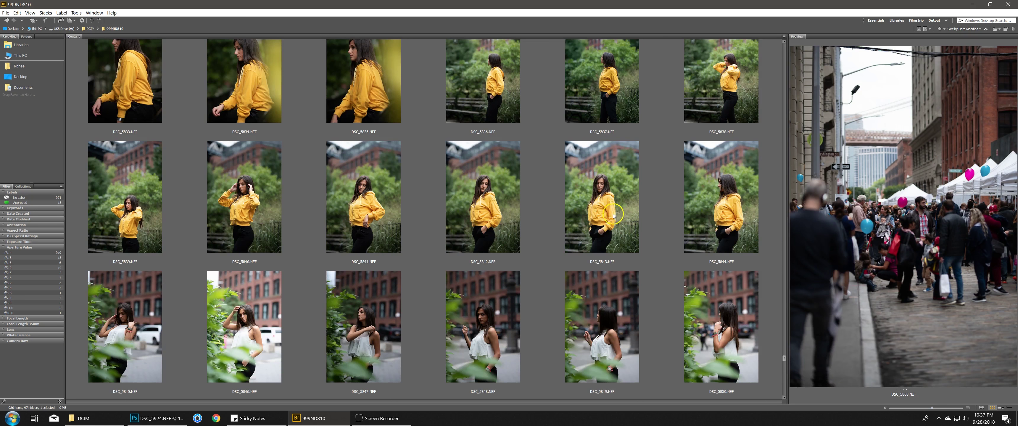
pyautogui.scroll(3, 612, 216)
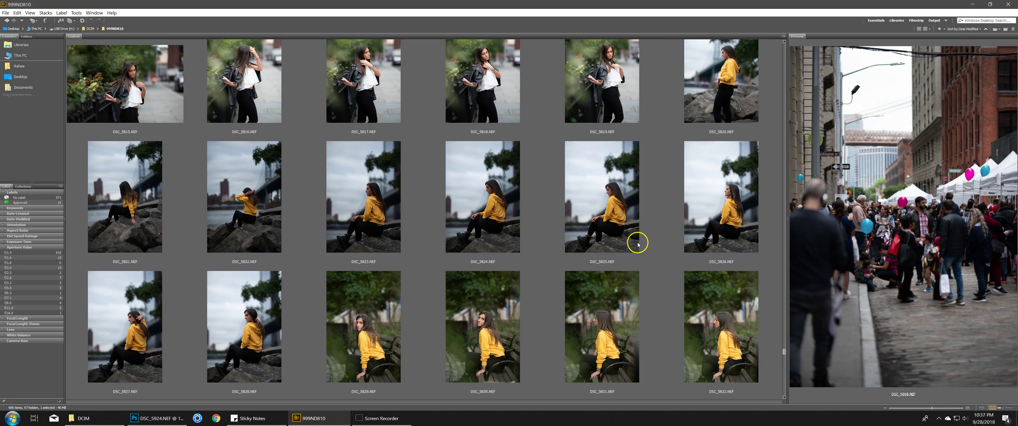
pyautogui.scroll(2, 637, 243)
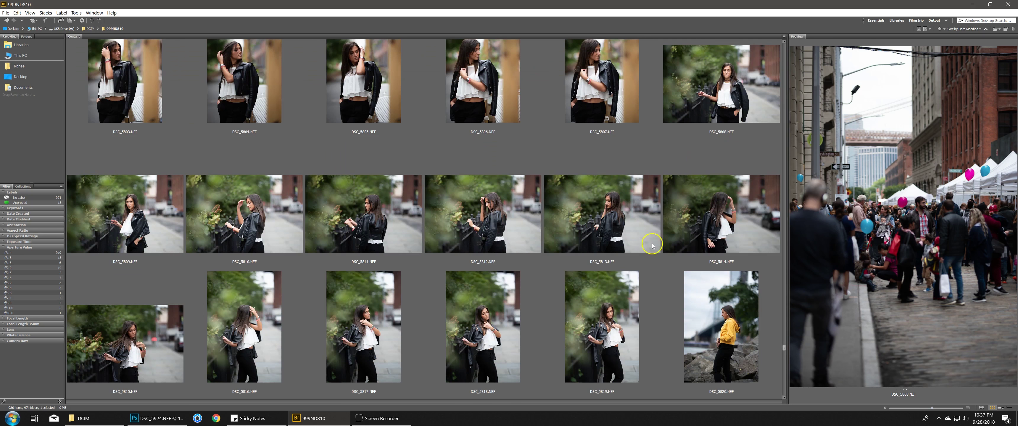
pyautogui.scroll(5, 712, 237)
pyautogui.scroll(5, 687, 261)
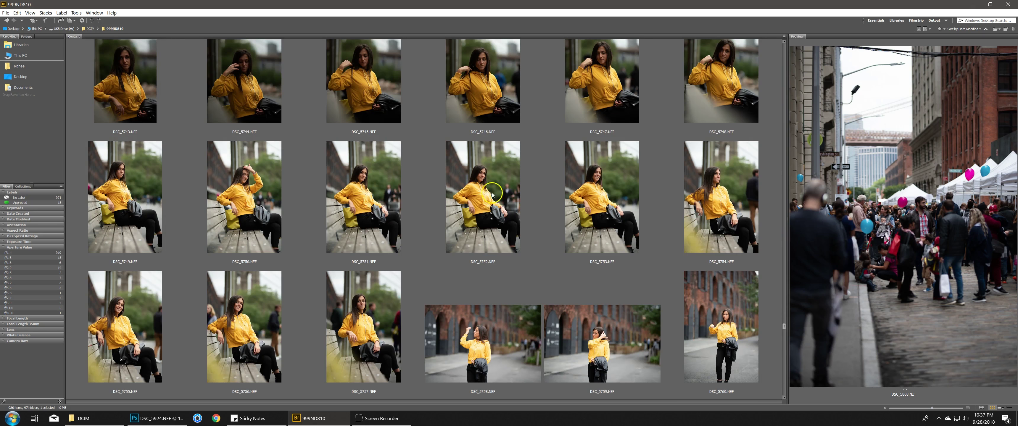
pyautogui.scroll(7, 492, 195)
pyautogui.scroll(3, 391, 167)
pyautogui.scroll(-5, 390, 166)
pyautogui.scroll(-3, 389, 163)
pyautogui.scroll(1, 415, 170)
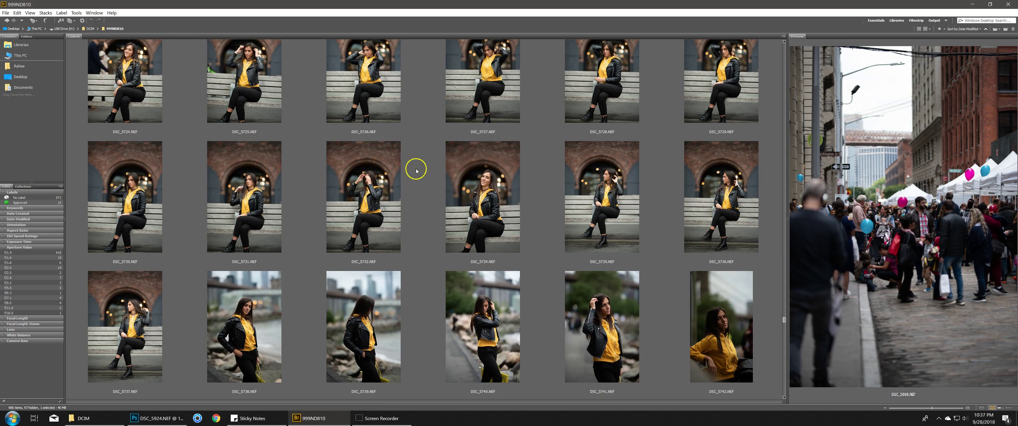
pyautogui.scroll(-1, 621, 220)
pyautogui.scroll(-4, 622, 220)
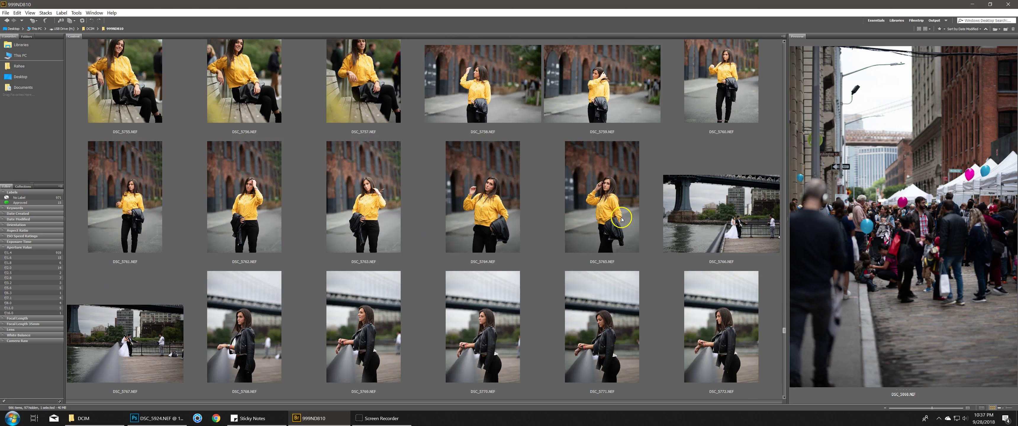
# Choose the yellow-hoodie portrait DSC_5765.NEF in front of the brick building and open it in Camera Raw.
pyautogui.scroll(1, 621, 220)
pyautogui.click(623, 274)
pyautogui.click(542, 330)
pyautogui.click(605, 323)
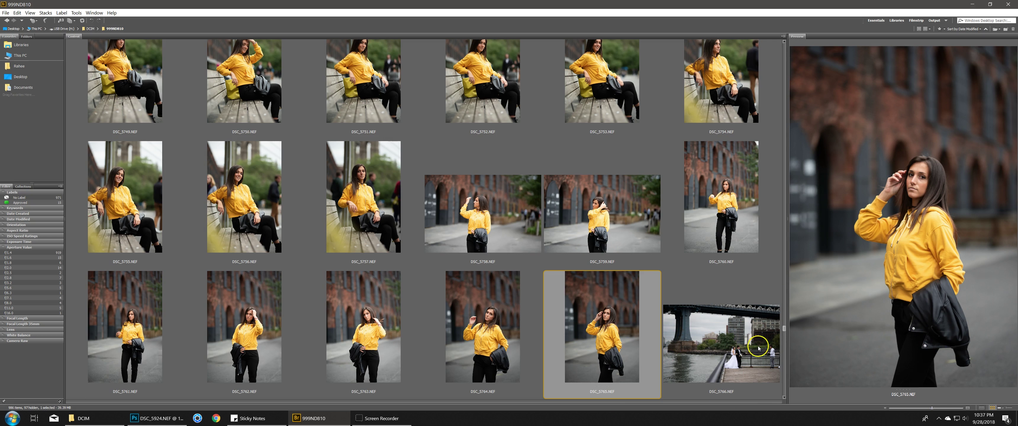
pyautogui.doubleClick(633, 332)
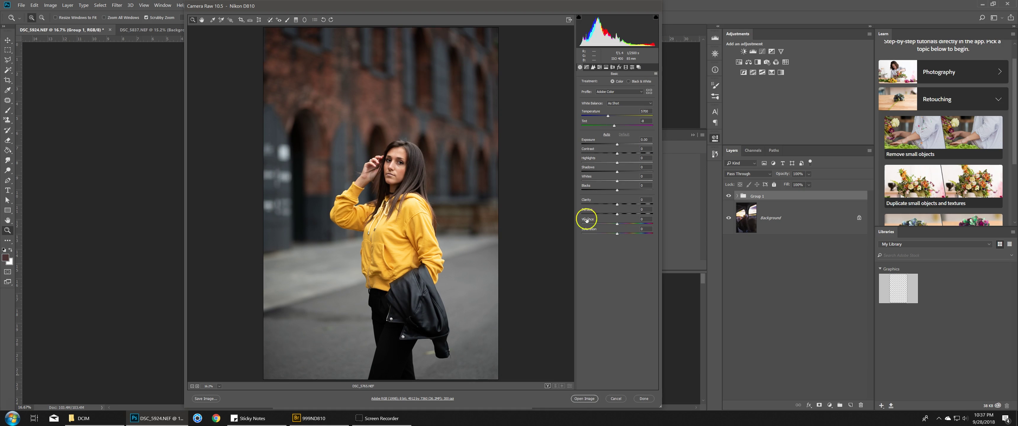
# Lower the photo's highlights, raise the shadows to +15, and try a slight clarity adjustment.
pyautogui.click(608, 163)
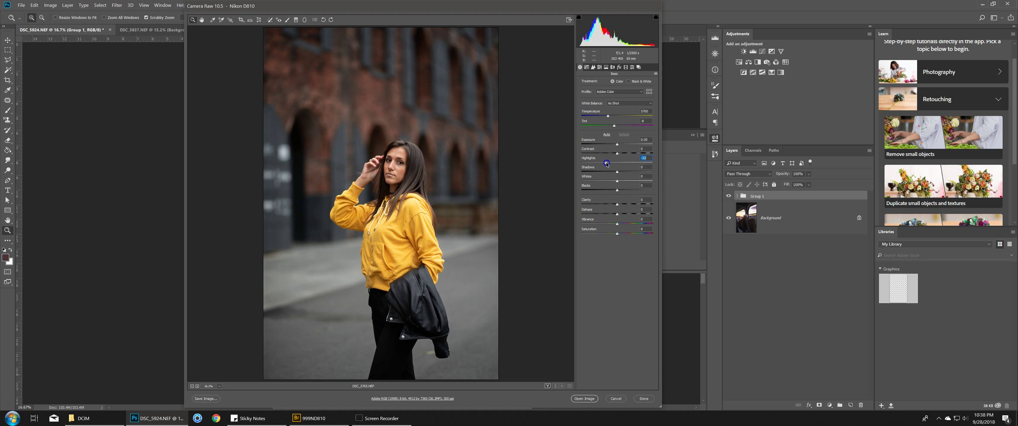
pyautogui.moveTo(620, 173); pyautogui.dragTo(626, 175)
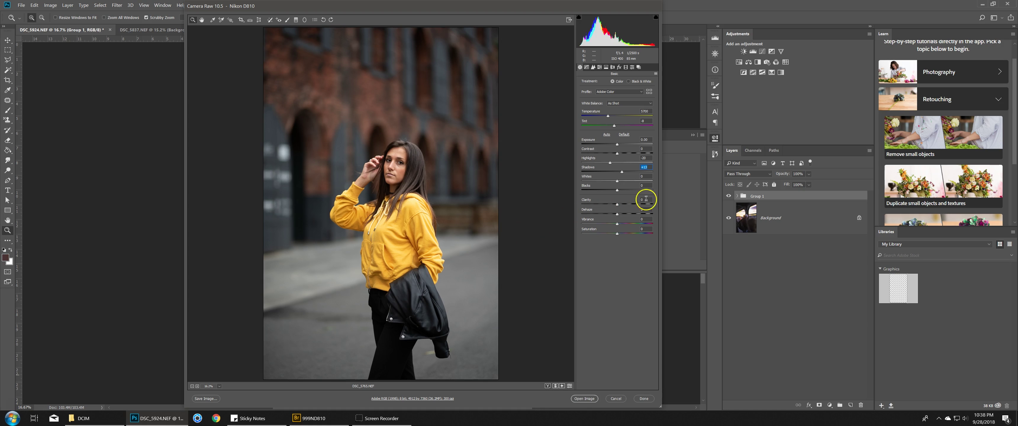
pyautogui.moveTo(618, 206); pyautogui.dragTo(619, 206)
pyautogui.click(584, 205)
# Try raising the saturation of the reds to +20 and of the oranges slightly in the HSL adjustments.
pyautogui.click(592, 70)
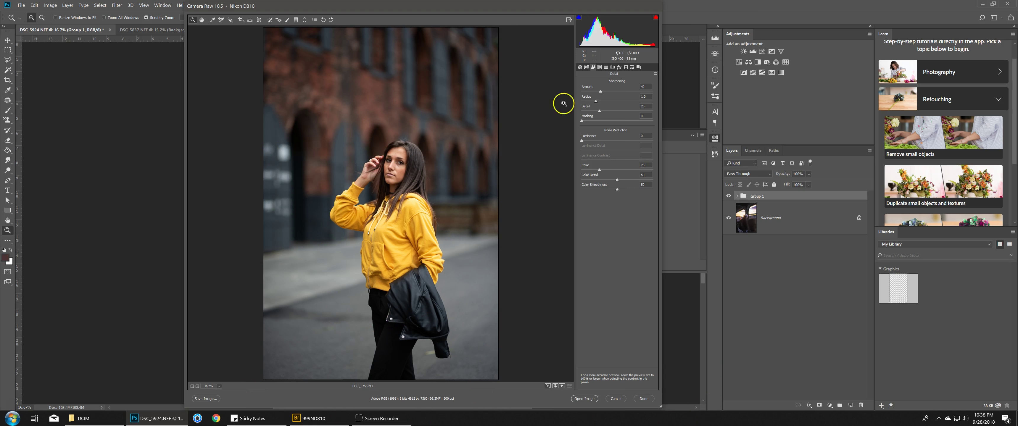
pyautogui.click(605, 67)
pyautogui.click(599, 66)
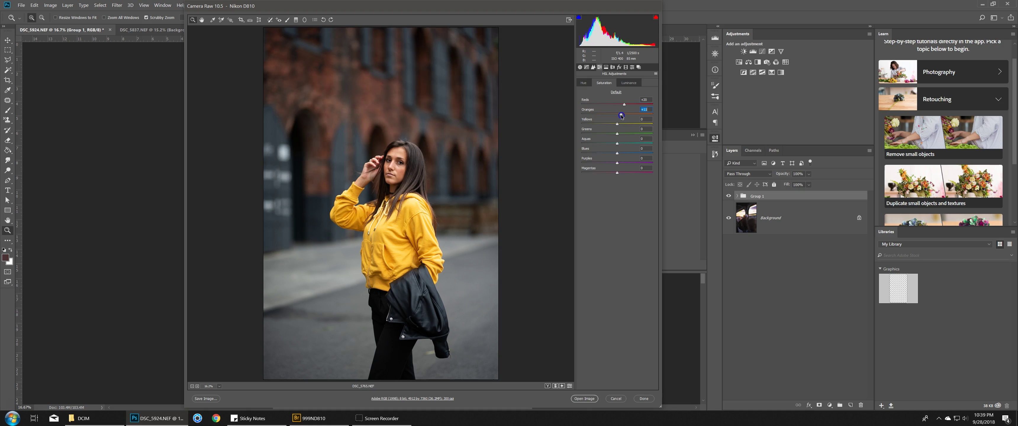
# Raise the luminance of the oranges slightly and reset the HSL saturation values to their defaults.
pyautogui.click(625, 83)
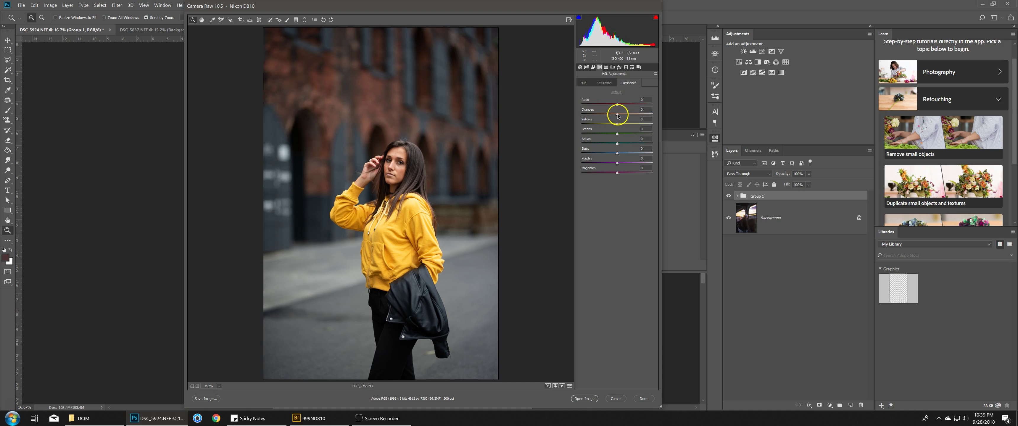
pyautogui.moveTo(617, 116); pyautogui.dragTo(625, 116)
pyautogui.click(603, 84)
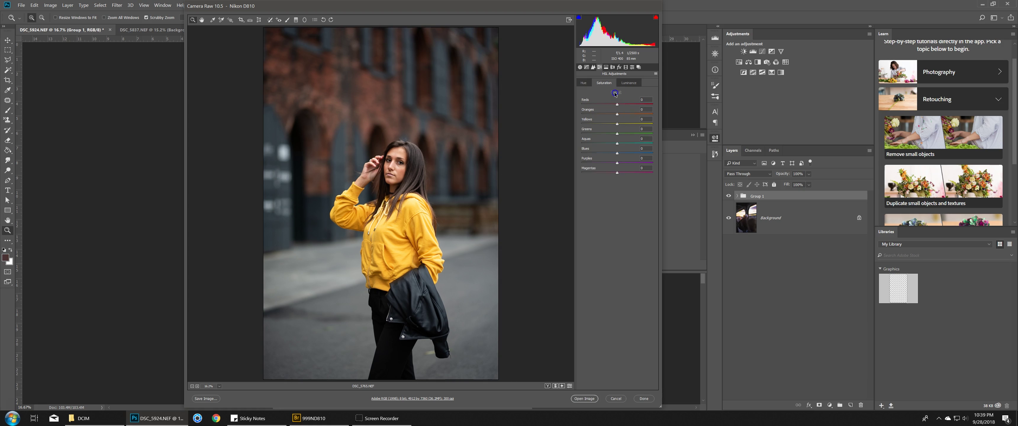
pyautogui.click(583, 83)
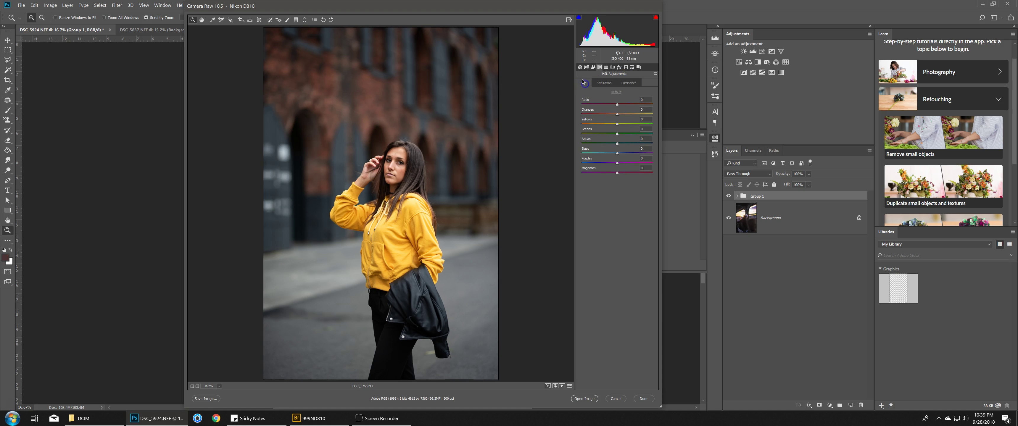
# Fine-tune the basic tone and vibrance values, and open the portrait as a Photoshop document, discarding the embedded color profile.
pyautogui.click(580, 69)
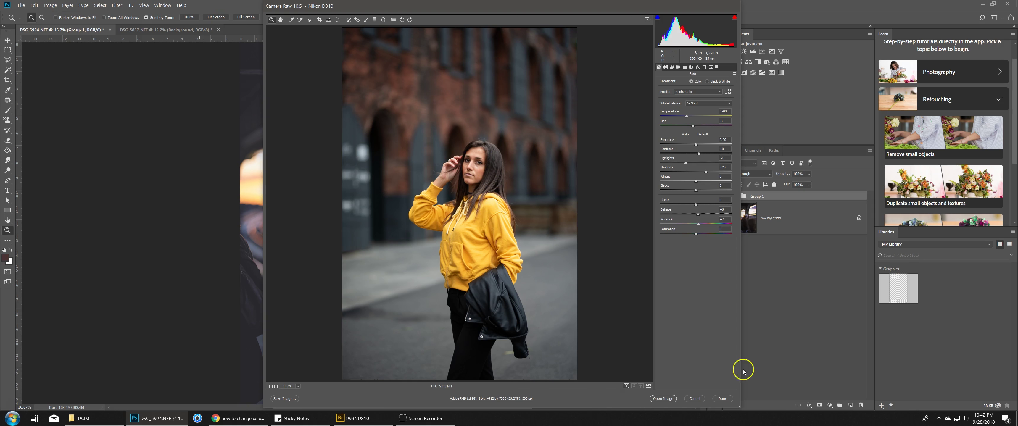
pyautogui.click(693, 399)
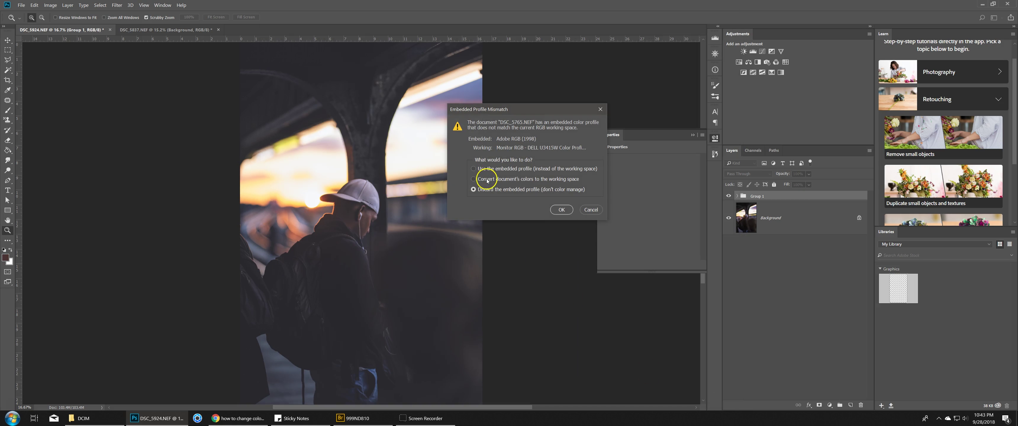
pyautogui.click(561, 211)
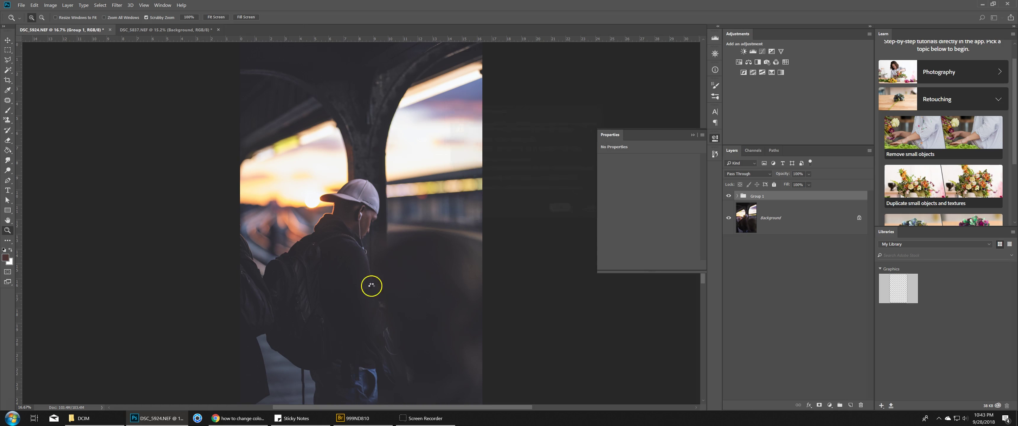
# Start the Replace Color adjustment on the portrait and sample the skin tone on the woman's face.
pyautogui.click(51, 5)
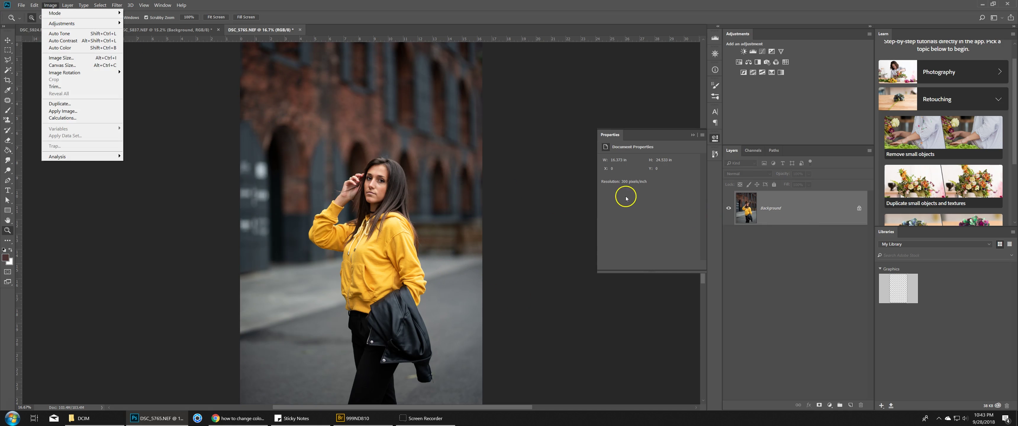
pyautogui.moveTo(57, 24)
pyautogui.click(143, 178)
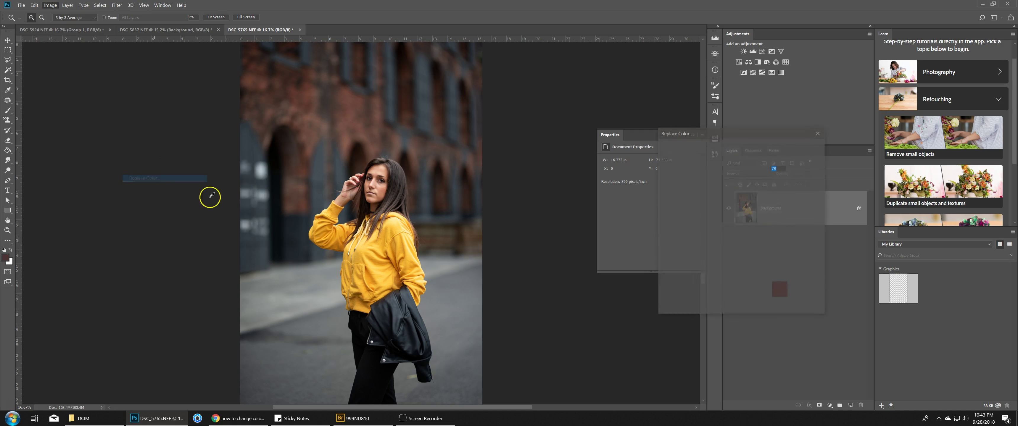
pyautogui.click(386, 188)
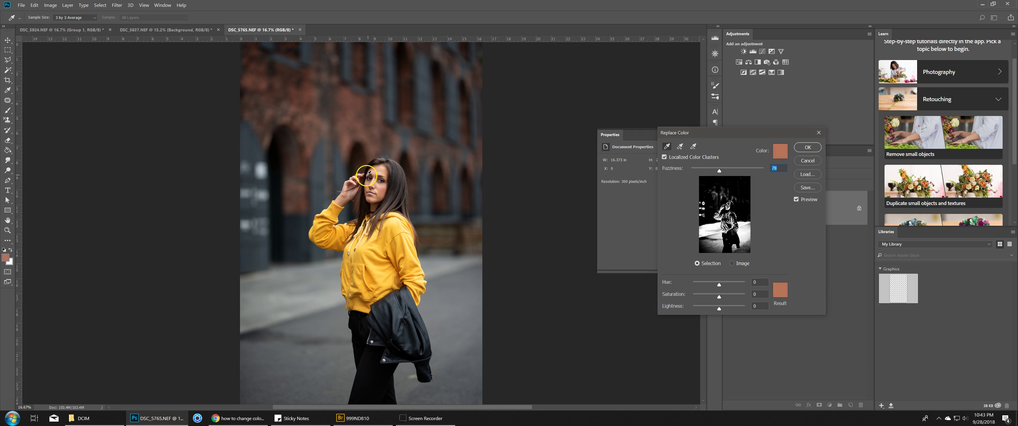
# Set the replacement lightness to 4, increase the fuzziness, and resample the skin tone on the woman's face.
pyautogui.click(759, 306)
pyautogui.doubleClick(759, 306)
pyautogui.write('4')
pyautogui.moveTo(718, 170); pyautogui.dragTo(726, 169)
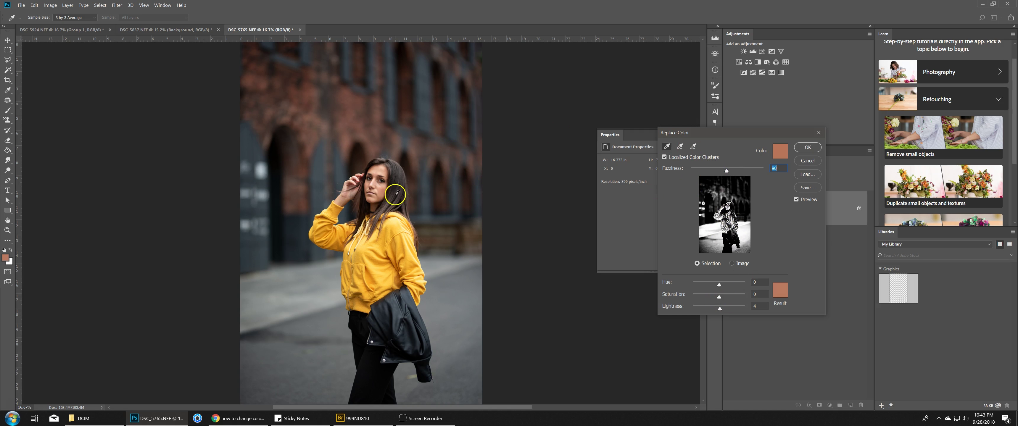
pyautogui.click(383, 190)
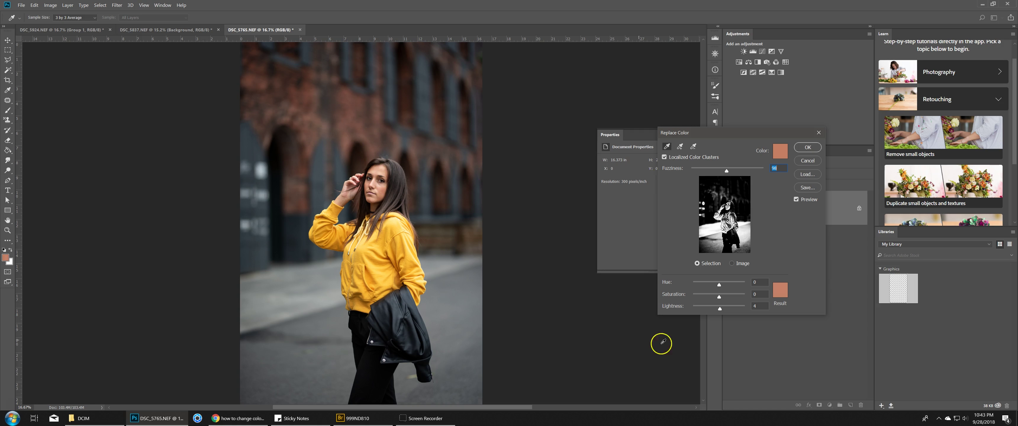
# Apply the Replace Color adjustment, and compare the portrait with the already edited DSC_5837 document.
pyautogui.click(762, 307)
pyautogui.click(808, 147)
pyautogui.press('z')
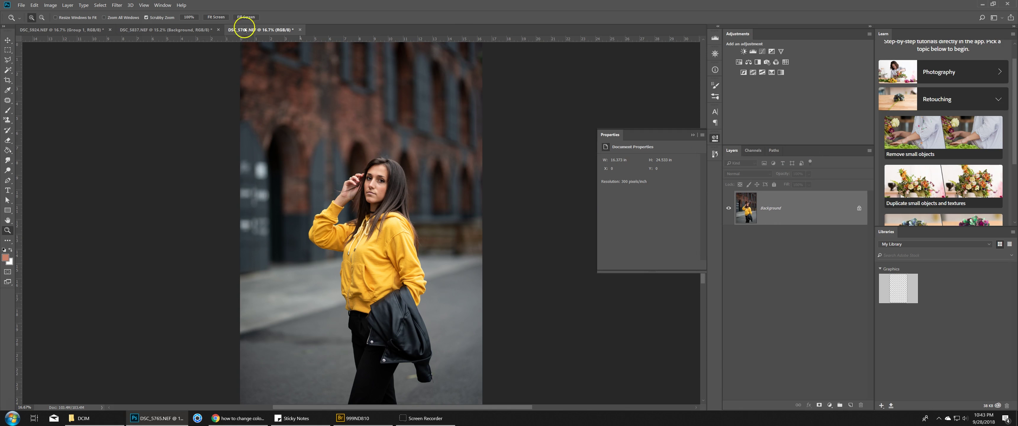
pyautogui.click(189, 31)
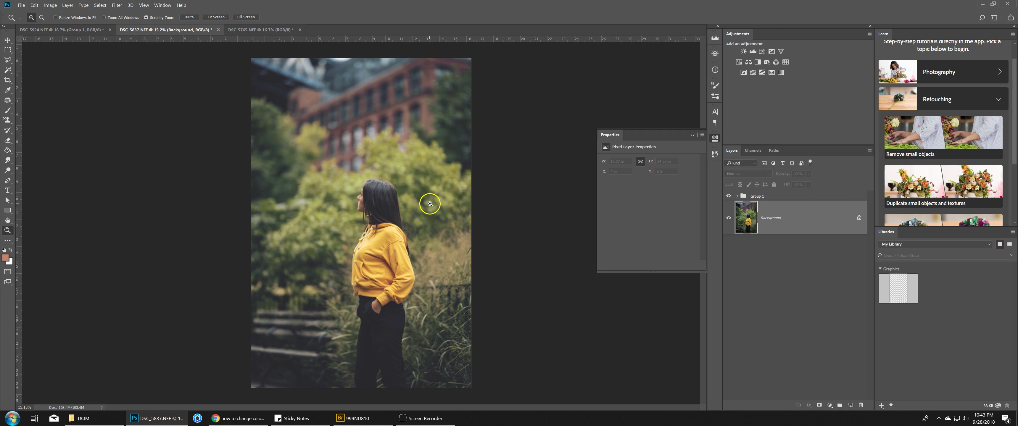
pyautogui.click(242, 30)
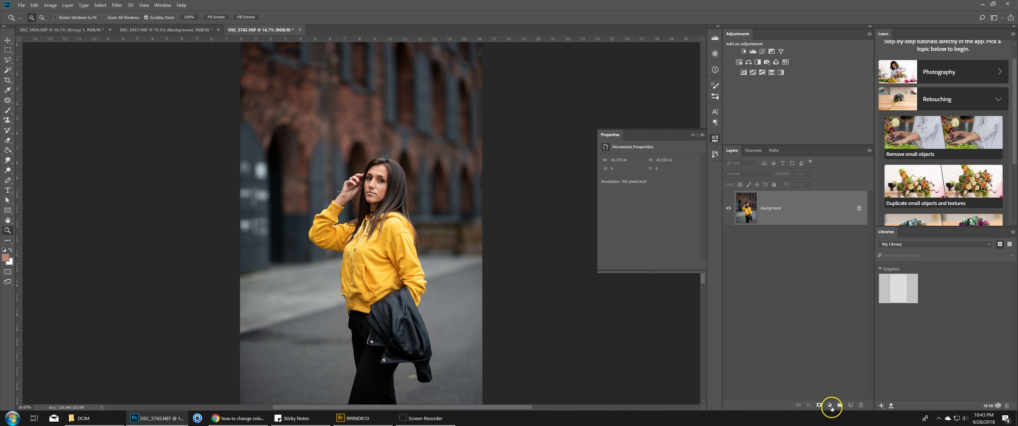
# Add an Exposure adjustment layer above the portrait and set its offset to 0.02.
pyautogui.click(829, 405)
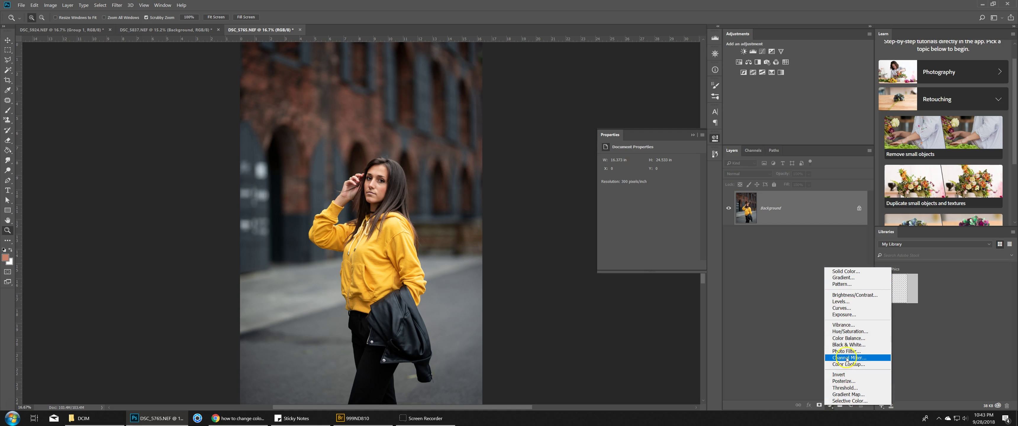
pyautogui.click(847, 315)
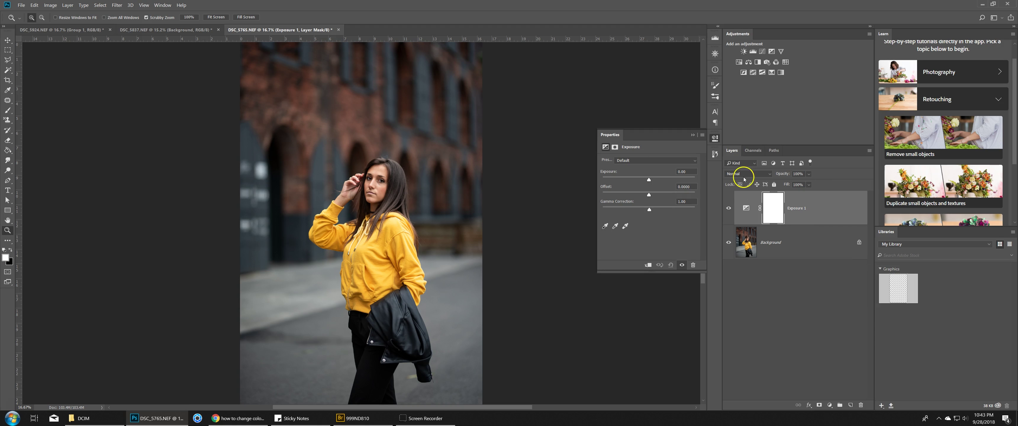
pyautogui.click(683, 187)
pyautogui.write('0.02')
pyautogui.press('Return')
# Duplicate the Exposure 1 layer, and hide the copy while keeping the original exposure layer selected.
pyautogui.click(798, 208)
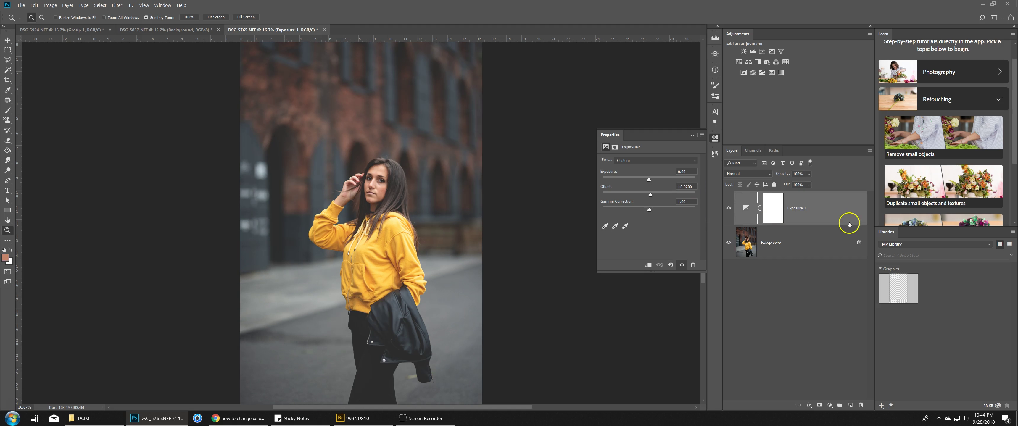
pyautogui.hotkey('ctrl', 'j')
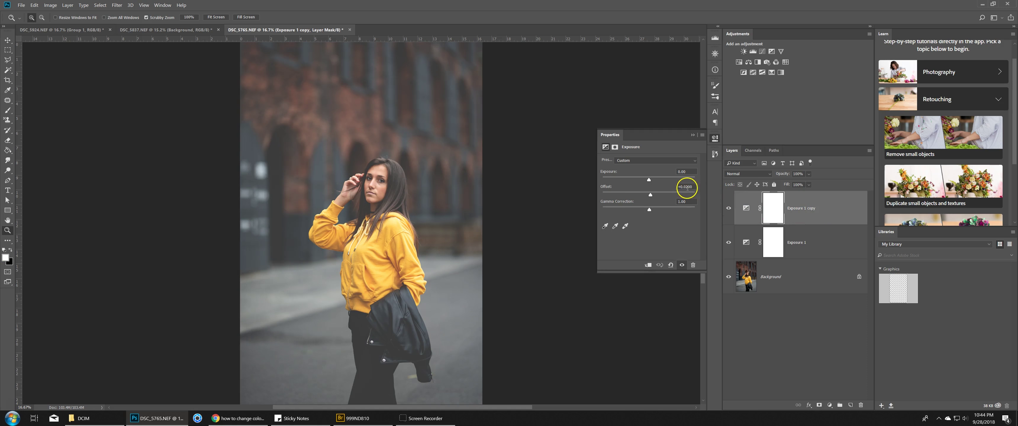
pyautogui.click(829, 241)
pyautogui.click(728, 211)
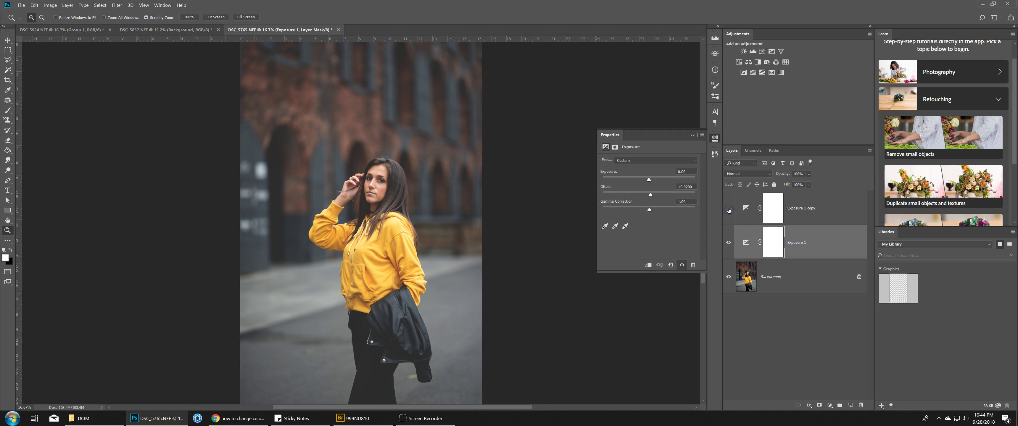
# Add a Color Lookup adjustment layer directly above the Exposure 1 layer.
pyautogui.click(785, 62)
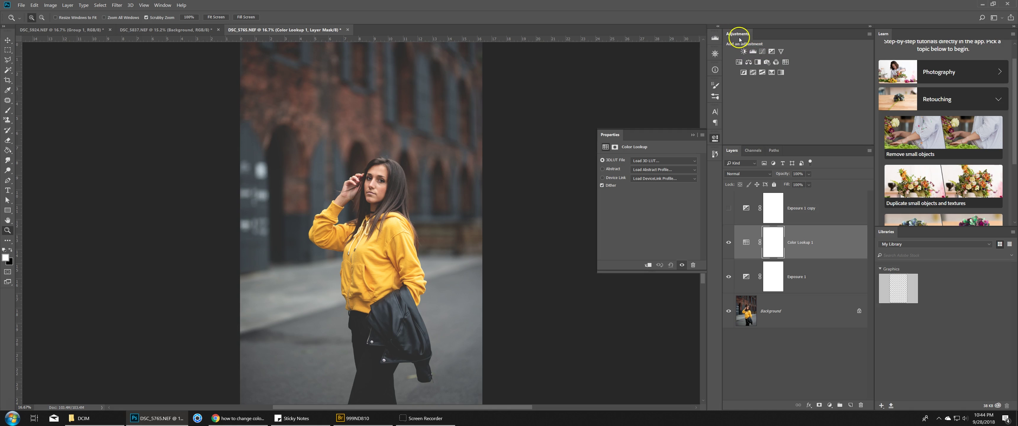
pyautogui.click(162, 5)
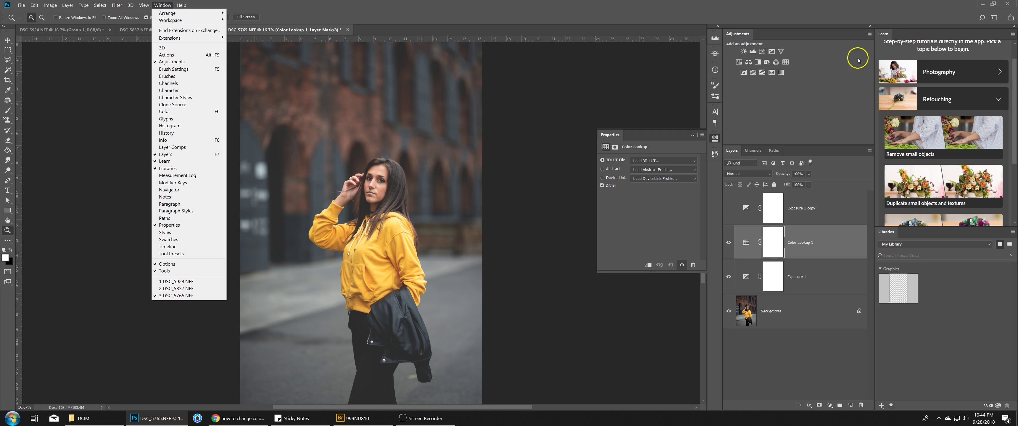
pyautogui.click(846, 59)
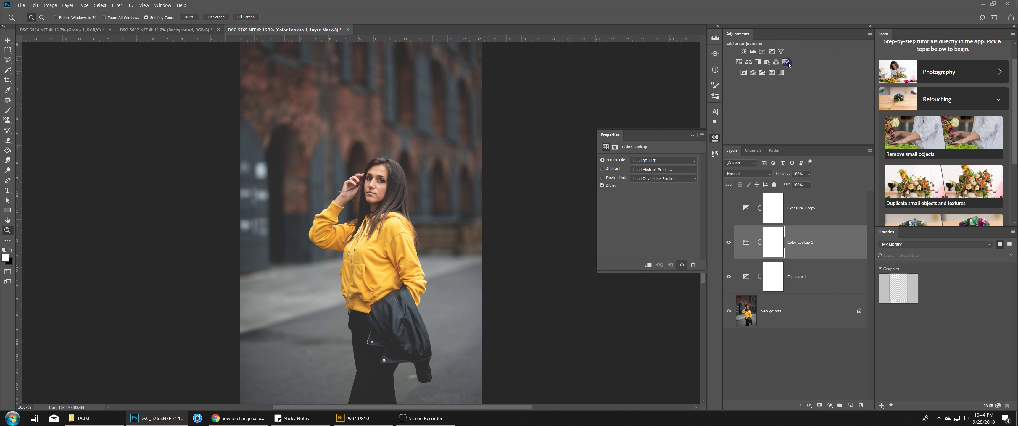
# Browse the available 3D LUTs and apply Fantasy - Magenta 4.cube to the Color Lookup layer.
pyautogui.click(657, 161)
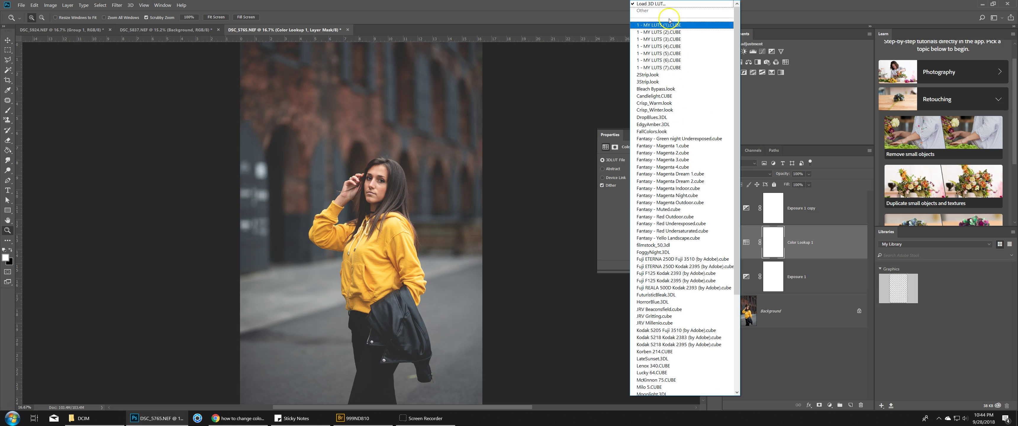
pyautogui.scroll(-5, 692, 378)
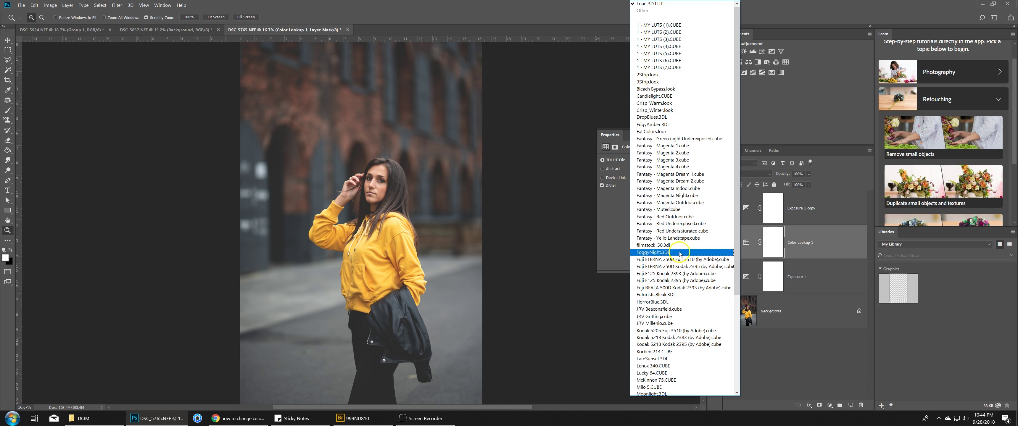
pyautogui.press('Down')
pyautogui.press('Down')
pyautogui.press('Down')
pyautogui.press('Down')
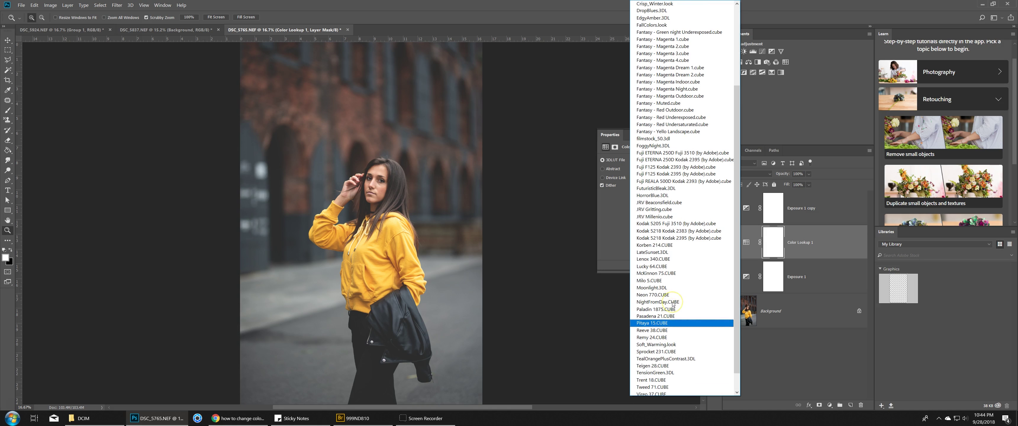
pyautogui.scroll(5, 691, 305)
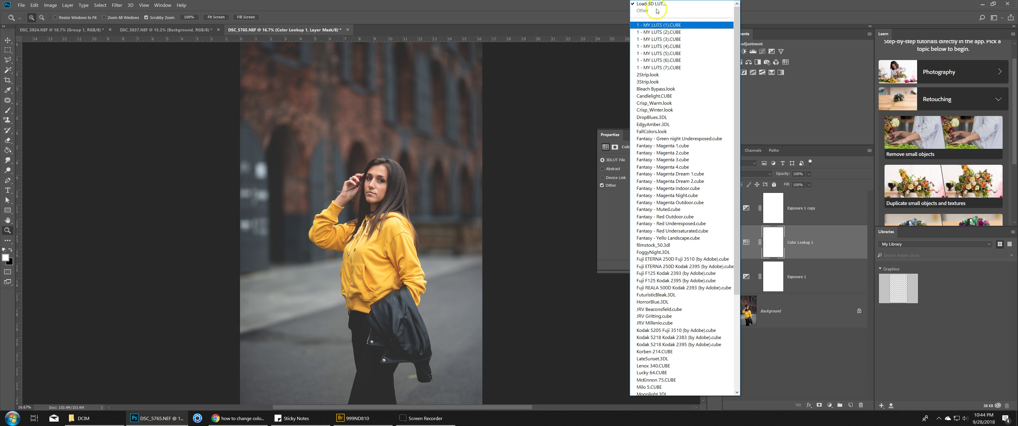
pyautogui.click(654, 167)
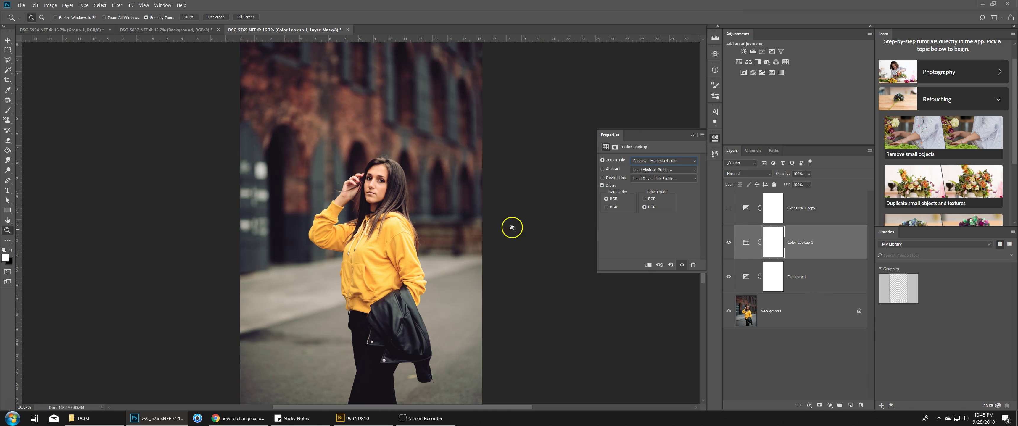
# Lower the opacity of the Color Lookup 1 layer to 50%.
pyautogui.click(808, 174)
pyautogui.moveTo(801, 184); pyautogui.dragTo(804, 184)
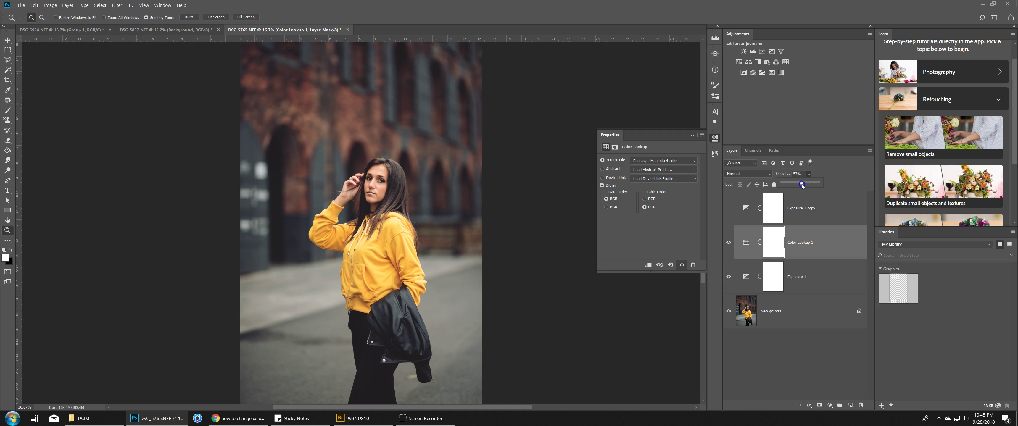
pyautogui.moveTo(801, 174); pyautogui.dragTo(786, 178)
pyautogui.click(804, 209)
pyautogui.click(798, 235)
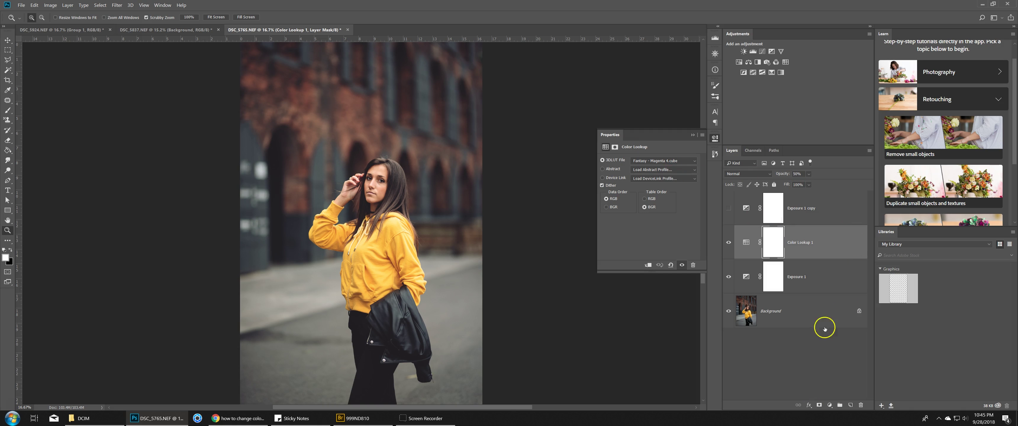
# Add a second Color Lookup layer using 1 - MY LUTS (7).CUBE and lower its opacity to about 20%.
pyautogui.click(785, 63)
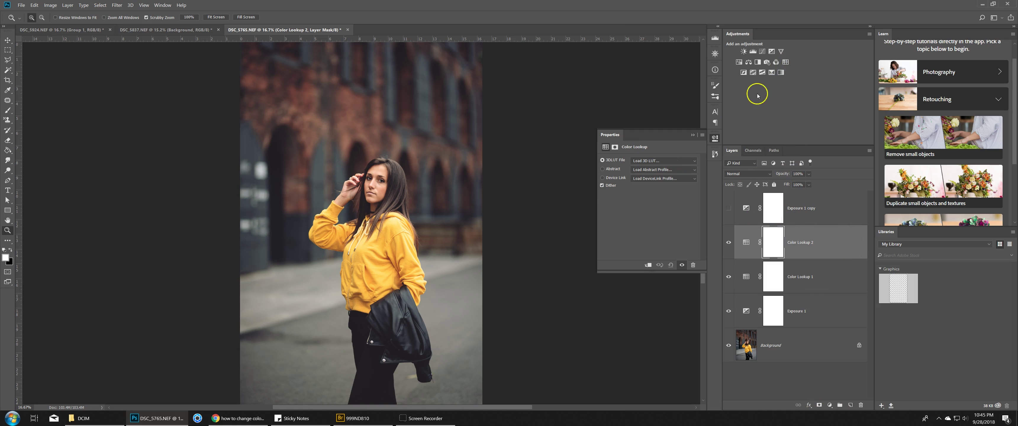
pyautogui.click(674, 161)
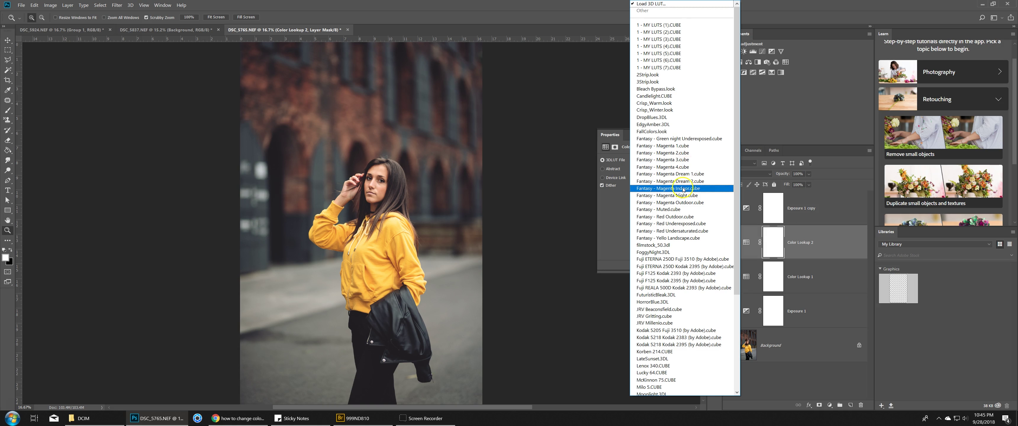
pyautogui.click(678, 68)
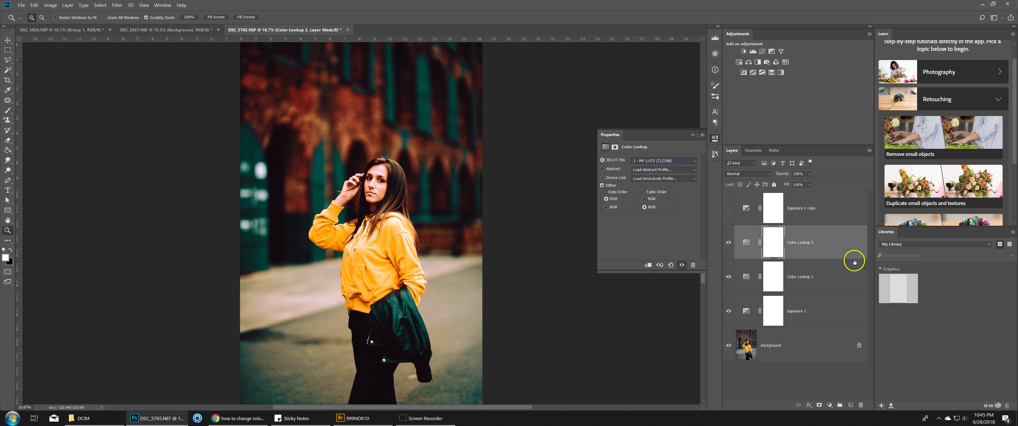
pyautogui.click(808, 174)
pyautogui.moveTo(790, 186); pyautogui.dragTo(788, 184)
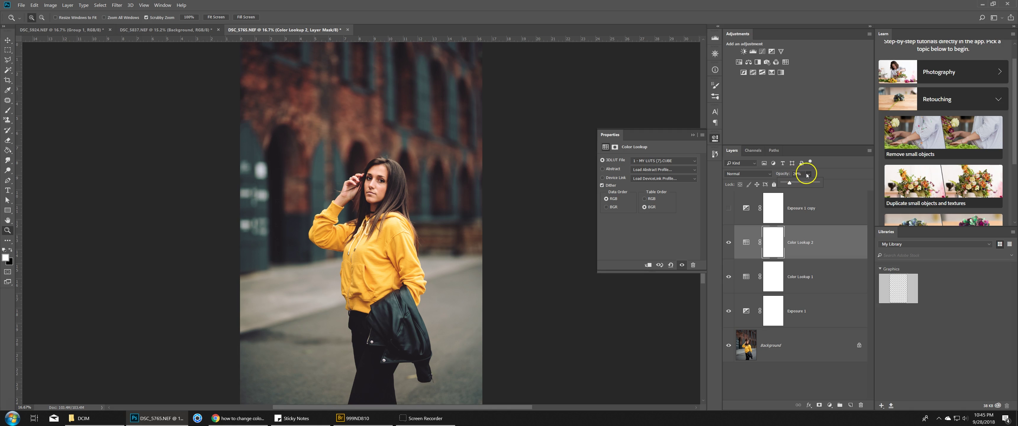
# Rename the lower Color Lookup layer 1 and the upper one 2, toggling the upper layer's visibility to compare its effect.
pyautogui.click(746, 242)
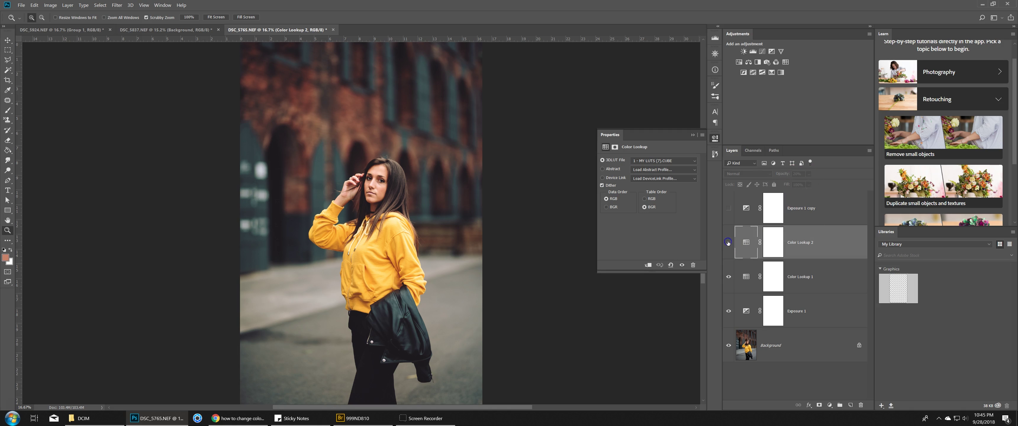
pyautogui.click(728, 242)
pyautogui.doubleClick(804, 242)
pyautogui.press('Tab')
pyautogui.press('Return')
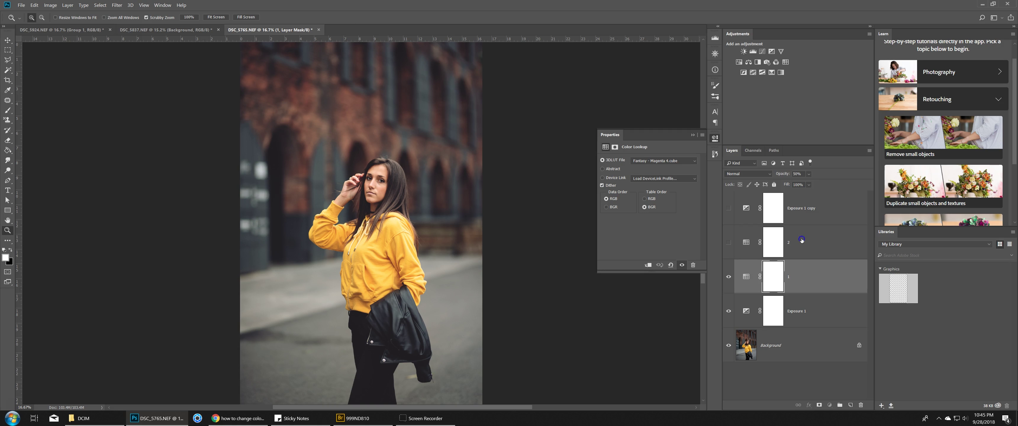
pyautogui.click(728, 245)
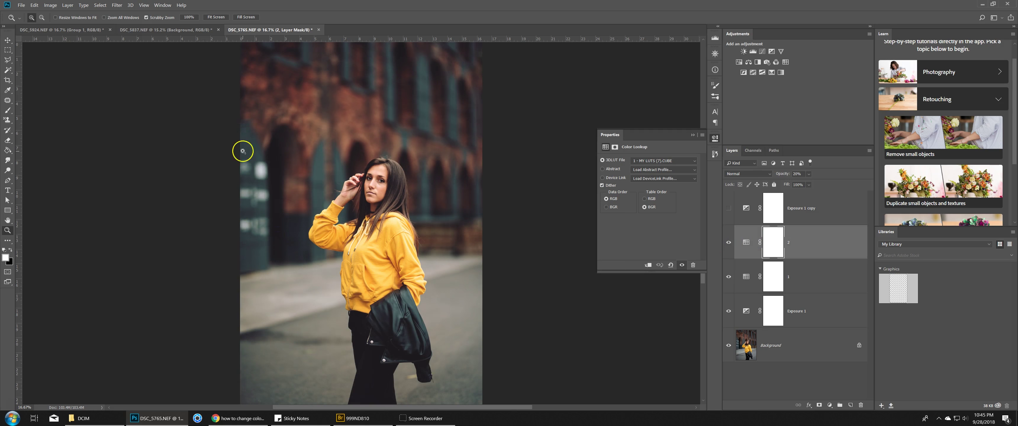
# Try 1 - MY LUTS (5).CUBE on layer 2, and switch back to 1 - MY LUTS (7).CUBE.
pyautogui.click(660, 160)
pyautogui.scroll(2, 688, 91)
pyautogui.click(670, 57)
pyautogui.click(656, 160)
pyautogui.scroll(2, 671, 118)
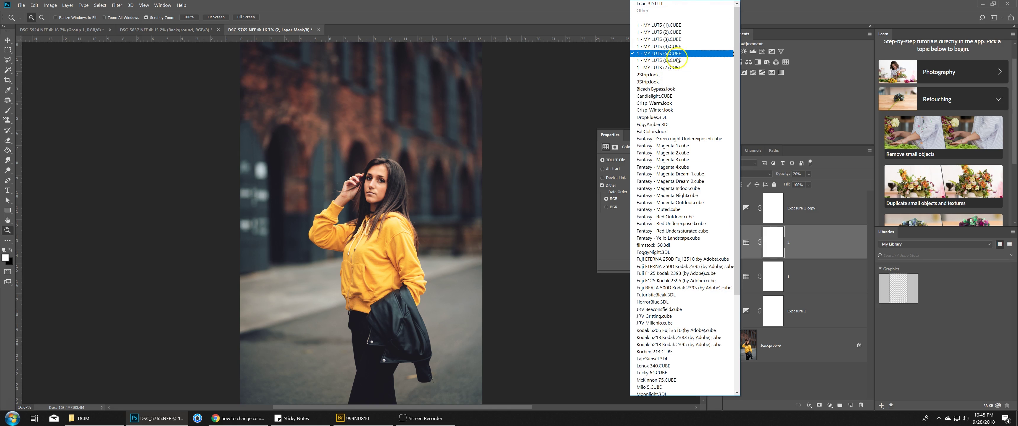
pyautogui.click(673, 67)
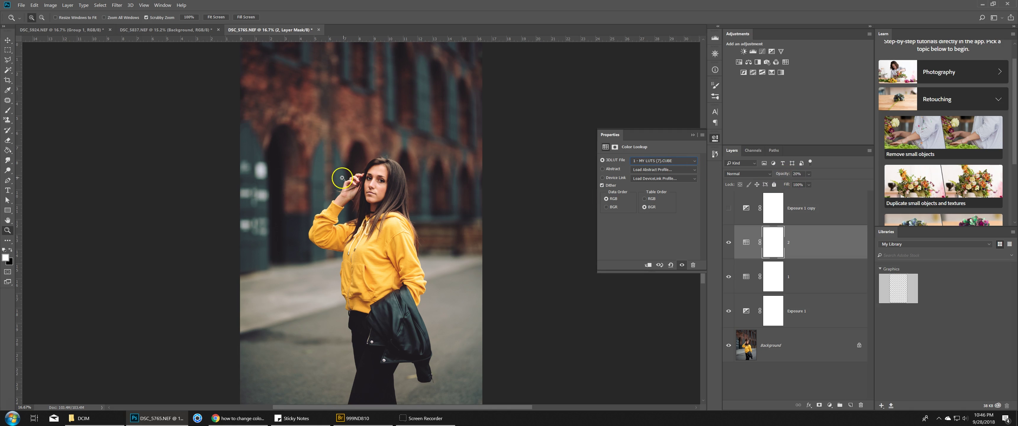
# Check the opacity of layers 2 and 1, and show and select the hidden Exposure 1 copy layer.
pyautogui.click(802, 174)
pyautogui.click(822, 277)
pyautogui.click(798, 173)
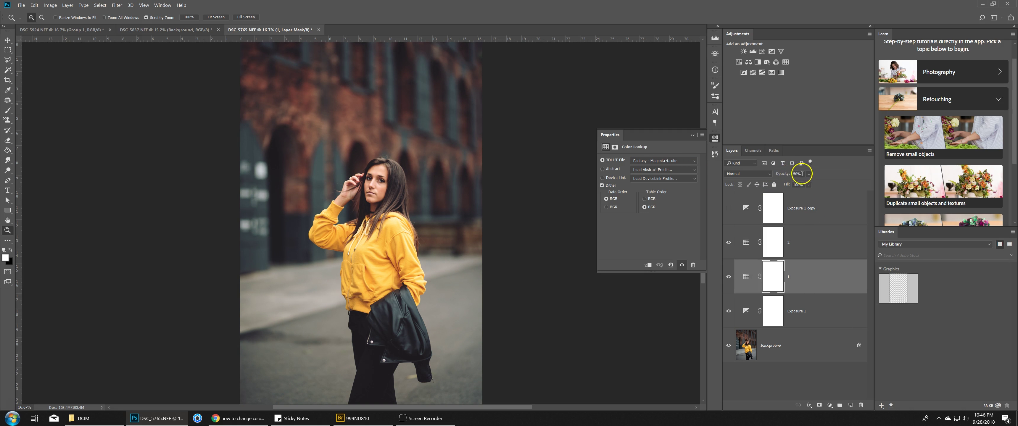
pyautogui.click(796, 179)
pyautogui.click(728, 208)
pyautogui.click(800, 213)
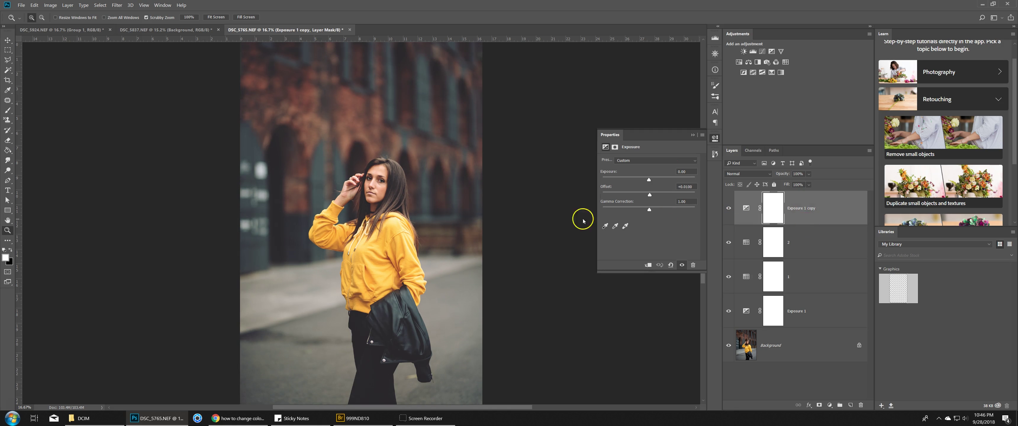
# Look over the whole graded portrait and flatten all its layers into the background.
pyautogui.scroll(-5, 399, 211)
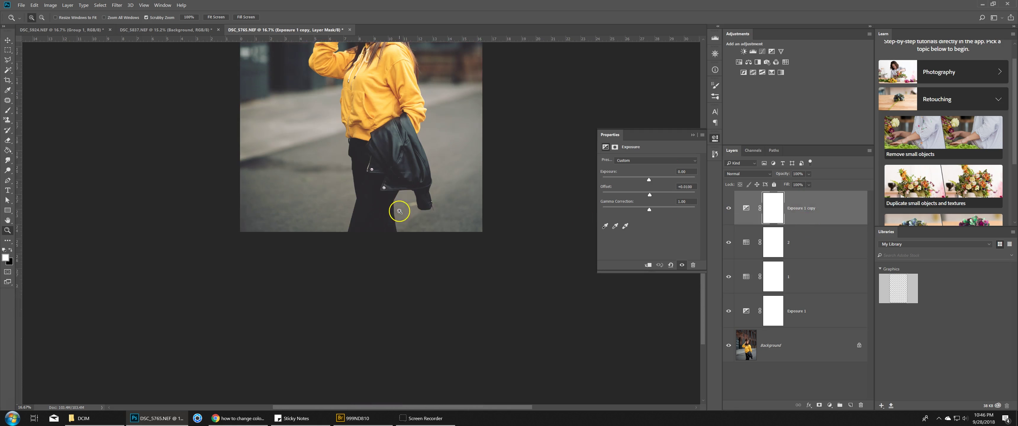
pyautogui.scroll(5, 400, 211)
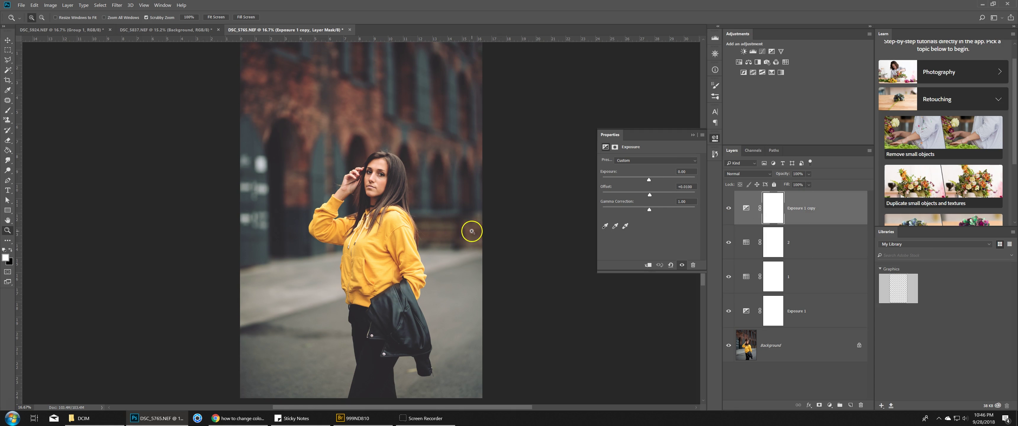
pyautogui.click(781, 338)
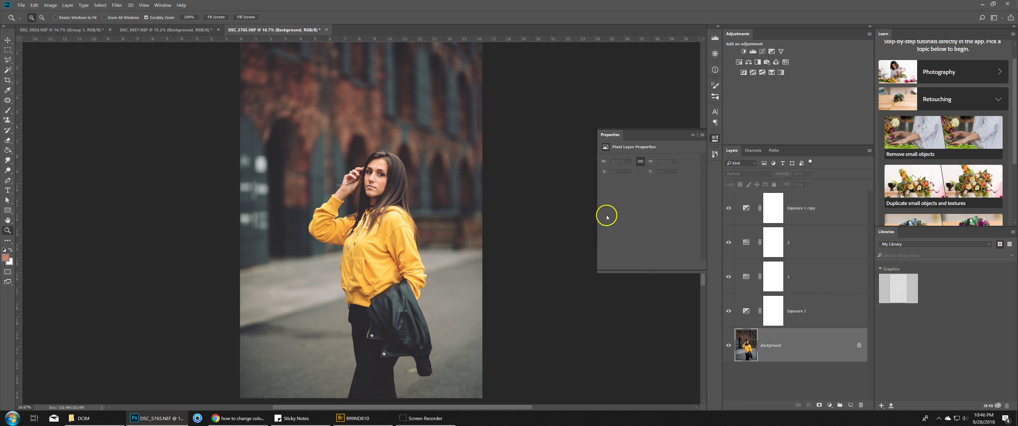
pyautogui.scroll(-2, 439, 230)
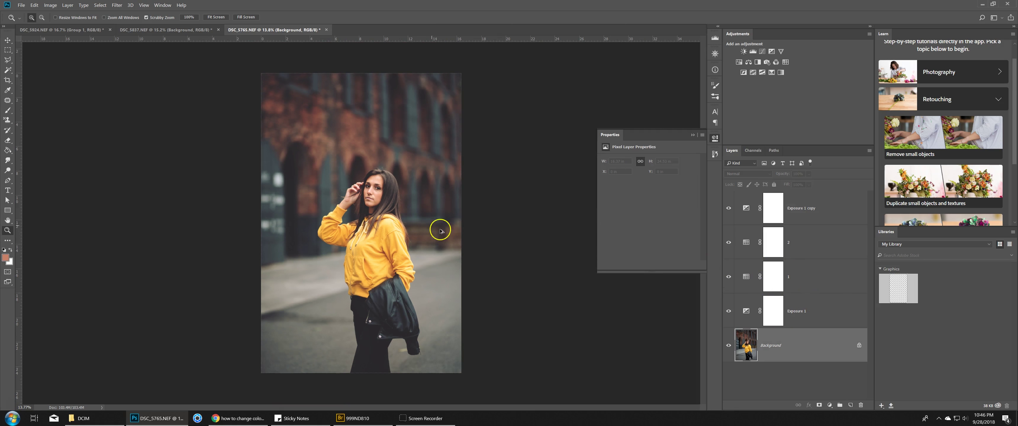
pyautogui.rightClick(779, 342)
pyautogui.click(797, 320)
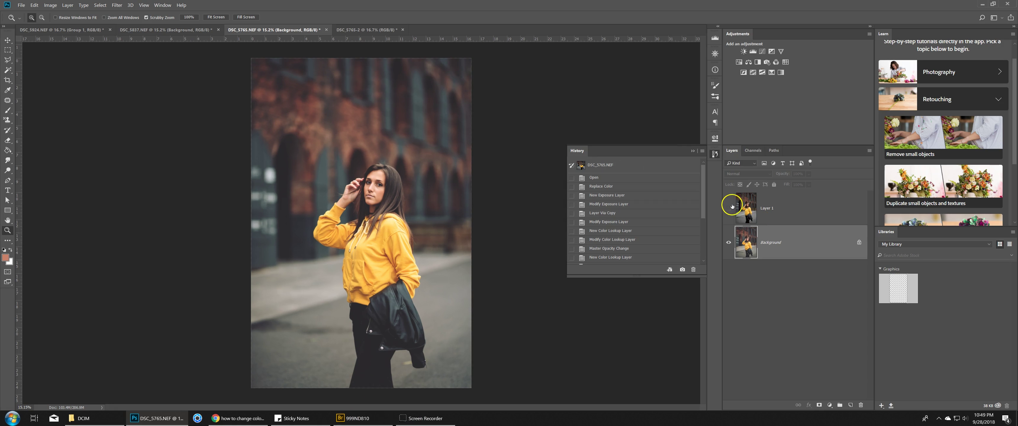
# Compare the graded portrait with the original version by toggling the visibility of Layer 1.
pyautogui.click(729, 208)
pyautogui.click(786, 208)
pyautogui.click(732, 209)
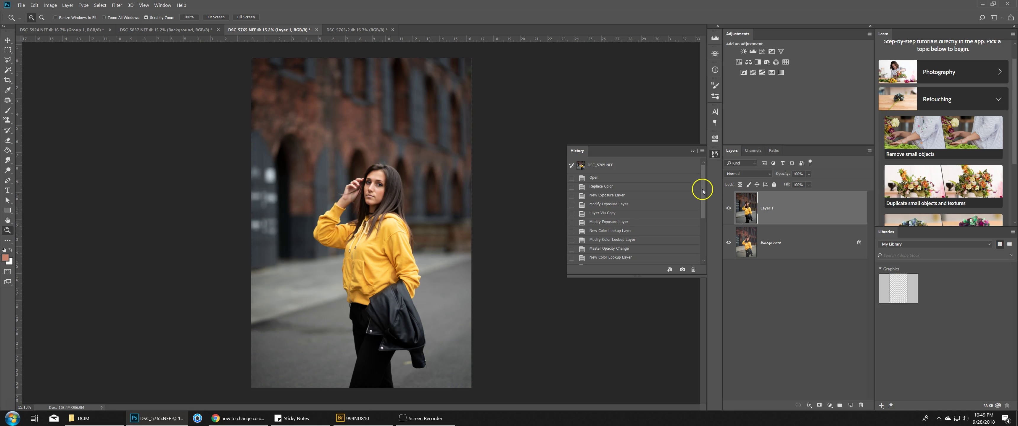
# Try cropping the portrait to the 4 : 5 (8 : 10) ratio with the background selected, and undo the crop.
pyautogui.click(766, 243)
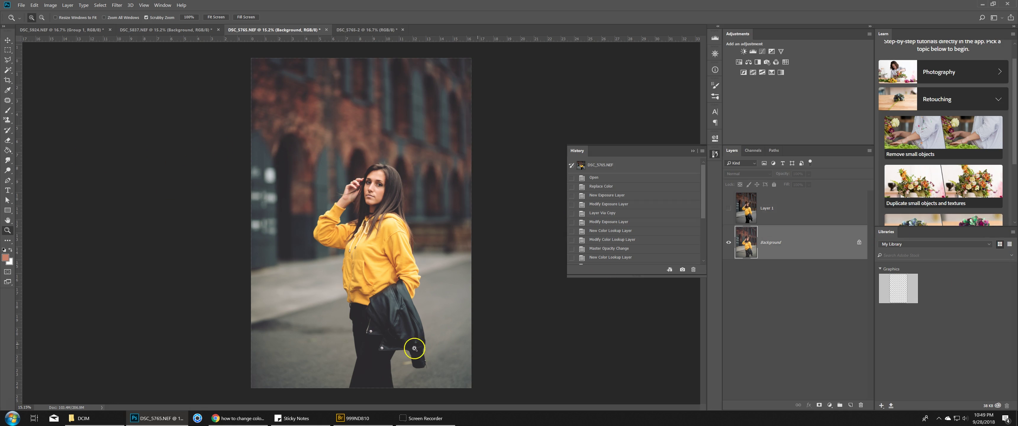
pyautogui.click(7, 80)
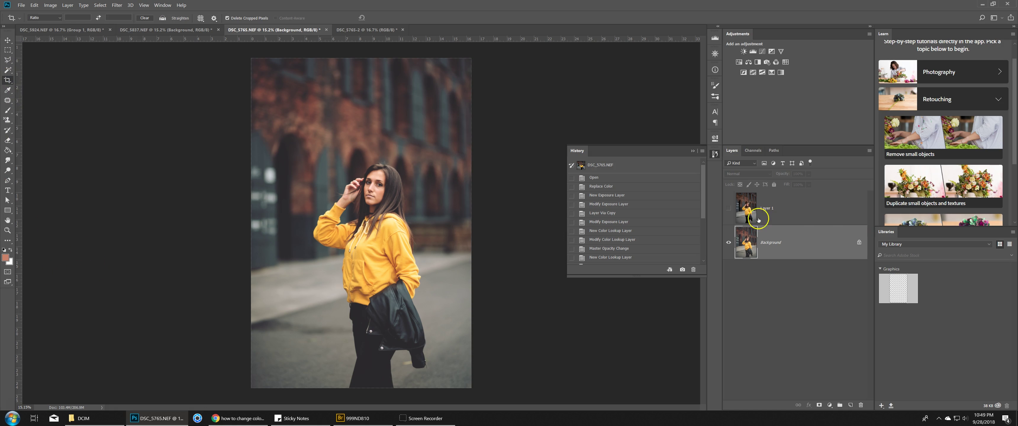
pyautogui.click(46, 18)
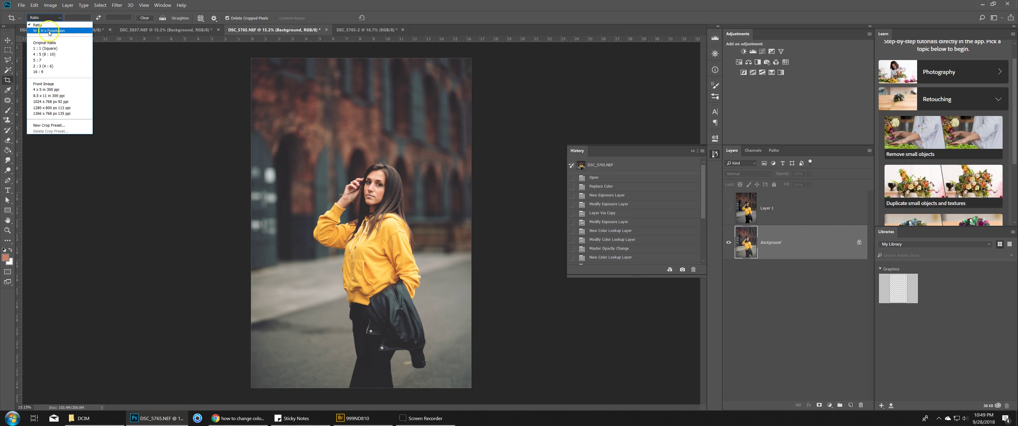
pyautogui.click(51, 55)
pyautogui.moveTo(406, 305); pyautogui.dragTo(406, 305)
pyautogui.press('Return')
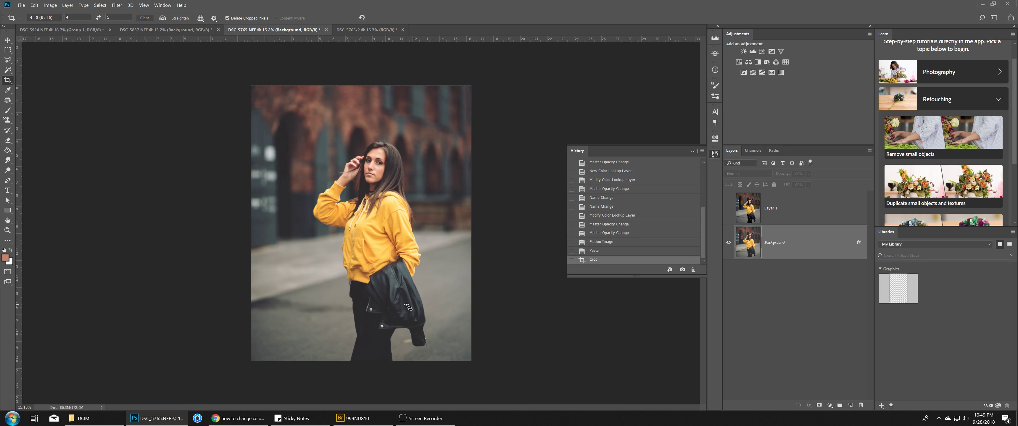
pyautogui.hotkey('ctrl', 'z')
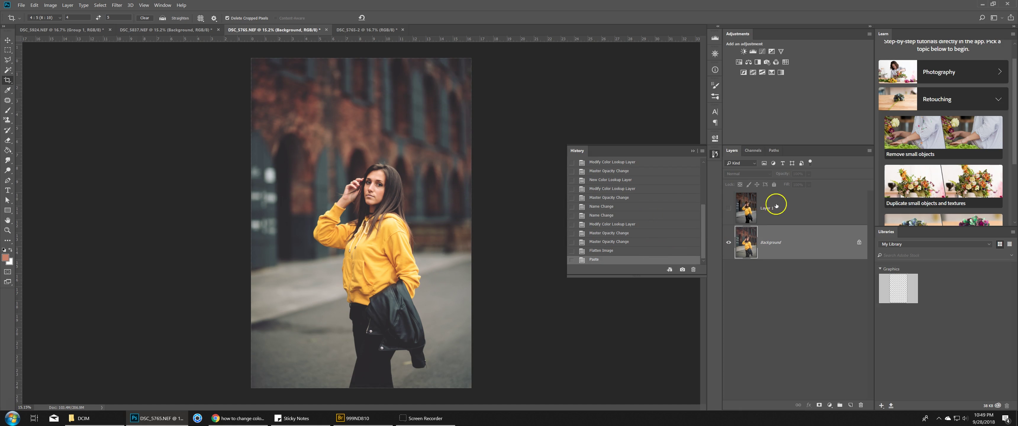
# Show and select Layer 1 again, and bring up the ungraded DSC_5765-2 document.
pyautogui.click(730, 210)
pyautogui.click(778, 212)
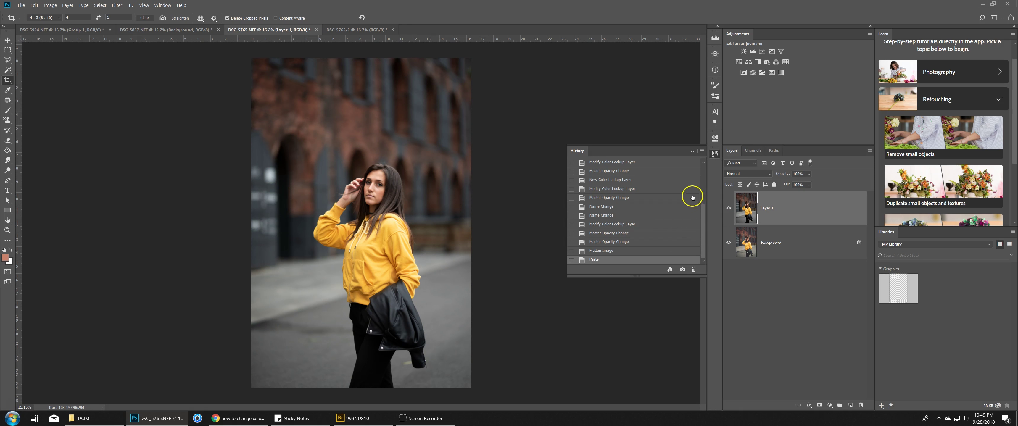
pyautogui.click(348, 29)
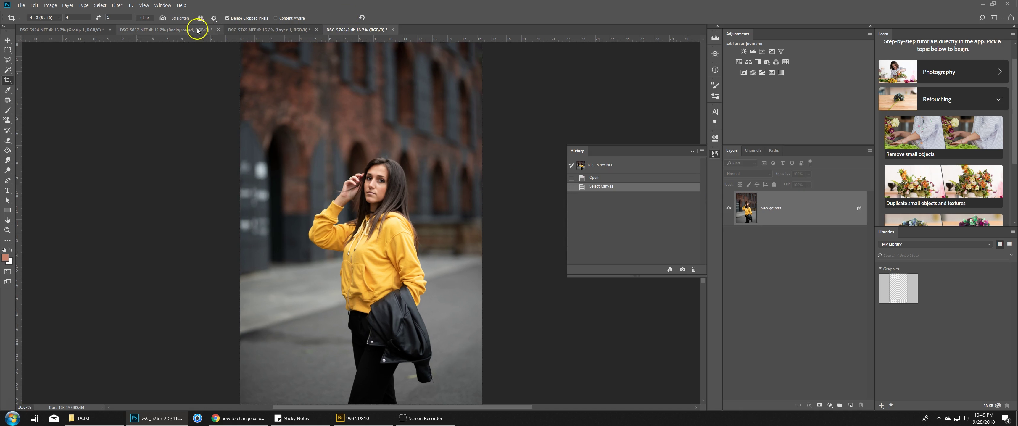
# Compare DSC_5837.NEF with and without its Group 1 grading, and expand the group.
pyautogui.click(198, 30)
pyautogui.click(727, 195)
pyautogui.click(728, 196)
pyautogui.click(737, 196)
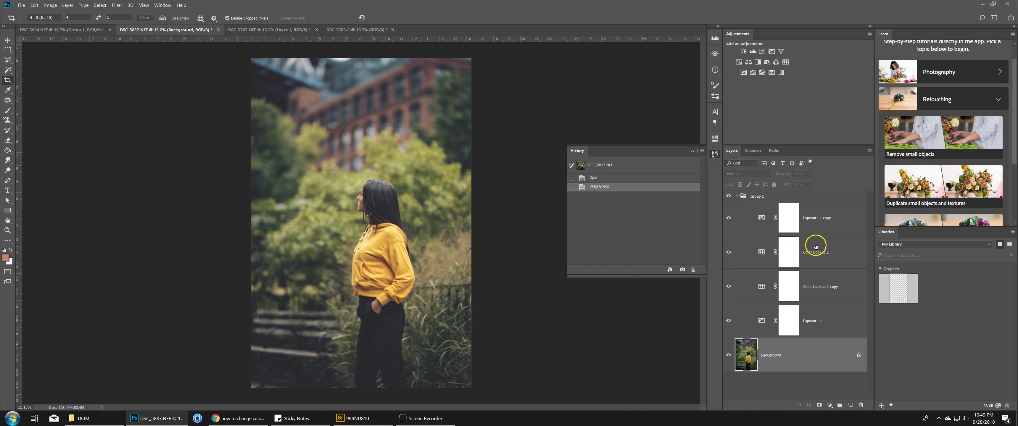
# Look through the Color Lookup and Exposure layers in DSC_5837.NEF's Group 1 one by one.
pyautogui.click(819, 261)
pyautogui.click(818, 281)
pyautogui.click(821, 220)
pyautogui.click(822, 335)
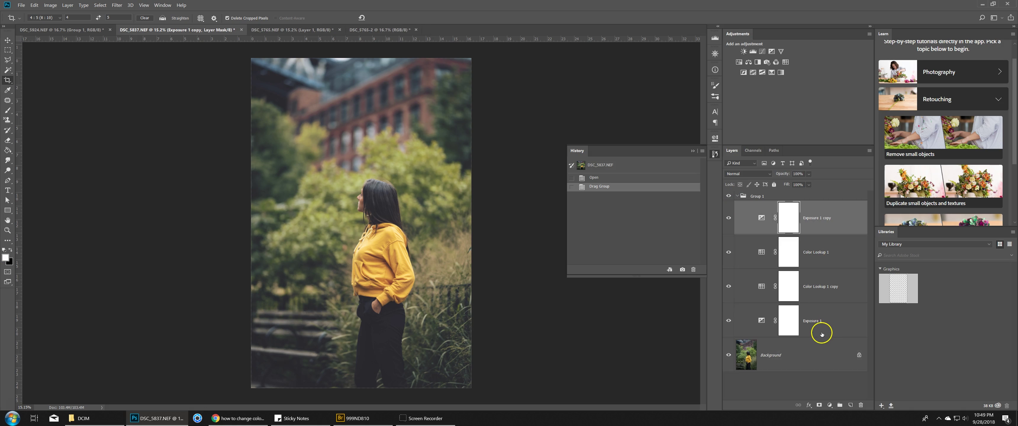
pyautogui.click(822, 227)
pyautogui.click(814, 320)
pyautogui.click(728, 218)
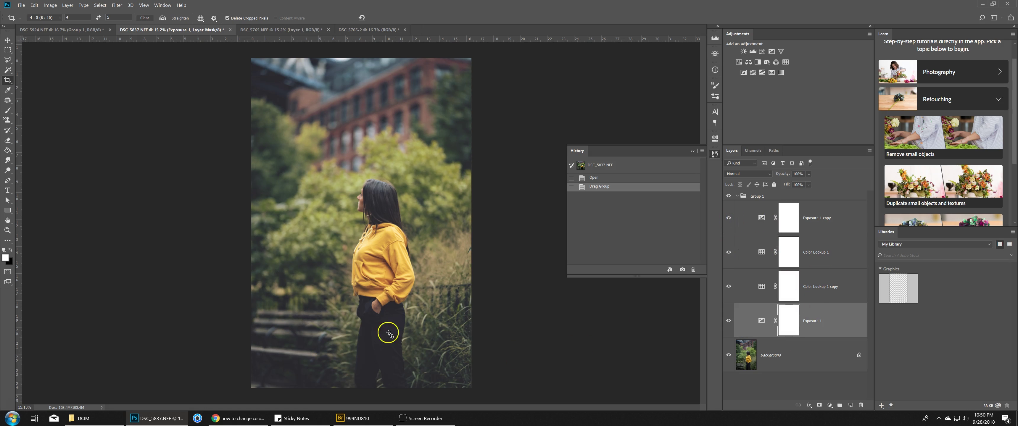
# Compare DSC_5924.NEF with and without its Group 1 grading, and expand the group.
pyautogui.click(97, 30)
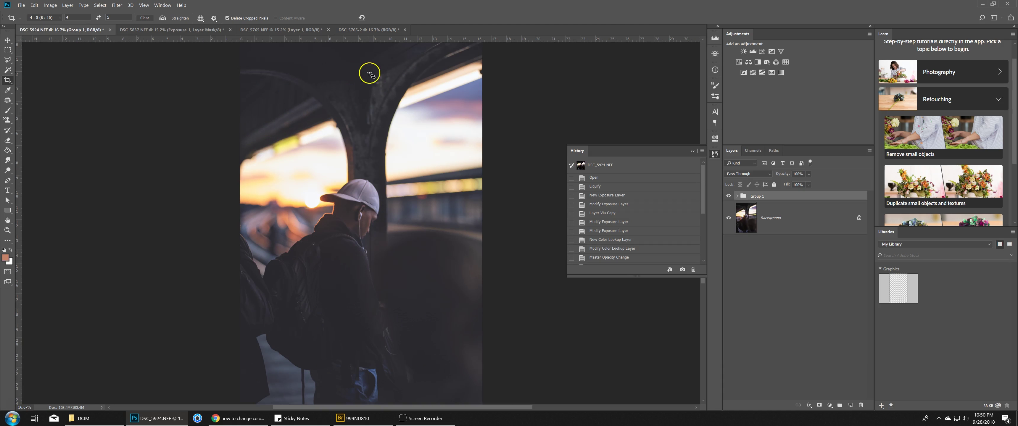
pyautogui.click(728, 196)
pyautogui.click(728, 196)
pyautogui.click(737, 196)
# Check the settings of the Color Lookup 1 and Color Lookup 1 copy layers in DSC_5924.NEF.
pyautogui.click(806, 250)
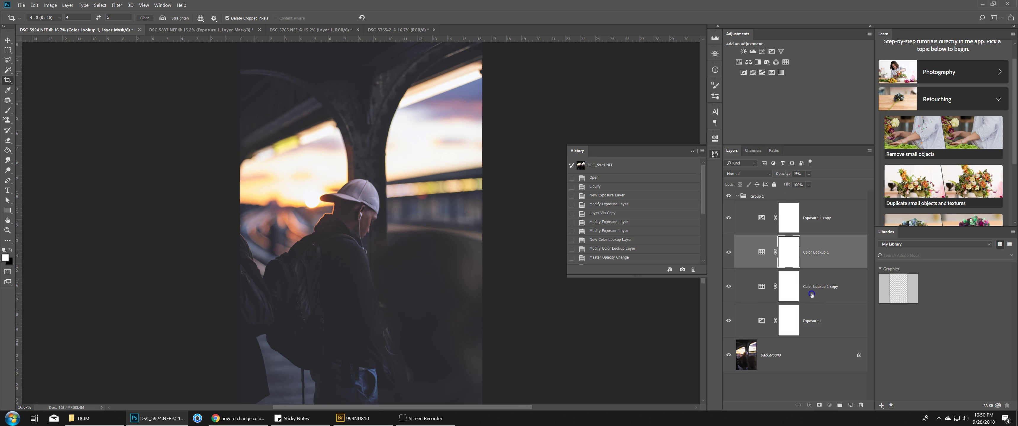
pyautogui.click(811, 293)
pyautogui.click(812, 262)
pyautogui.click(822, 284)
pyautogui.click(819, 266)
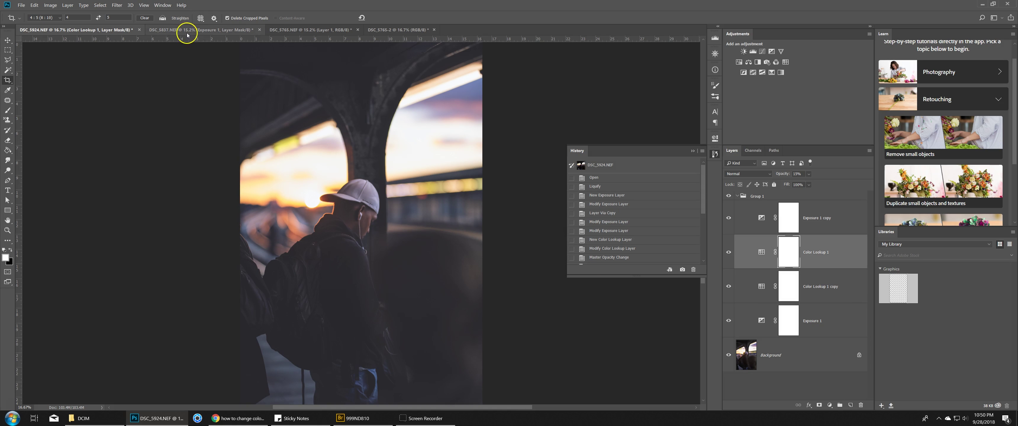
# Review the DSC_5837.NEF, DSC_5765.NEF and DSC_5765-2 images in turn, returning to DSC_5765.NEF.
pyautogui.click(202, 30)
pyautogui.click(299, 32)
pyautogui.click(385, 31)
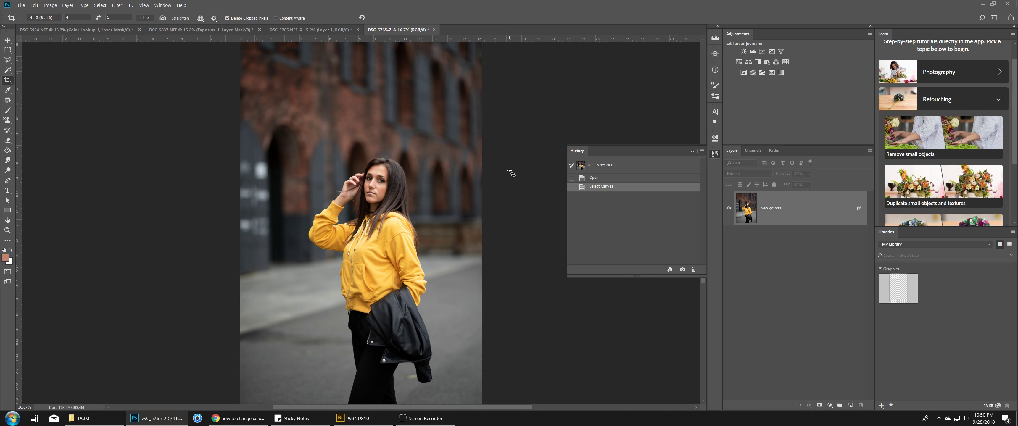
pyautogui.click(485, 255)
pyautogui.click(295, 30)
pyautogui.click(223, 31)
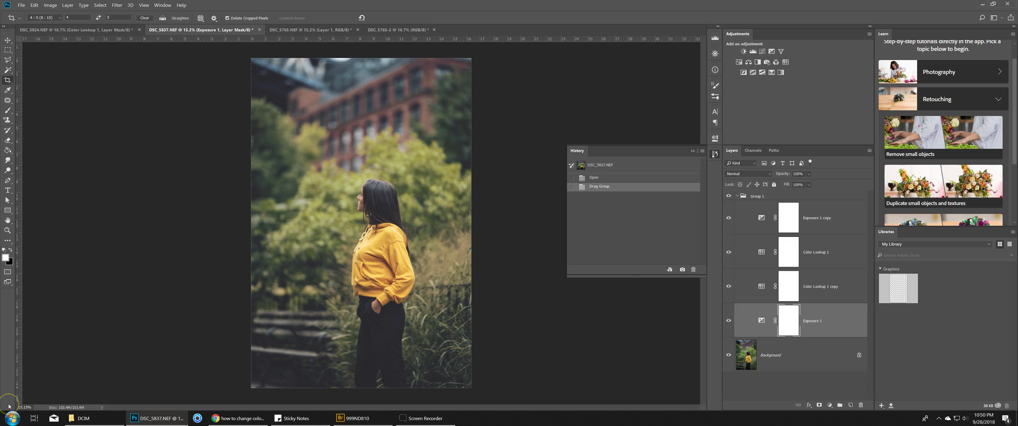
pyautogui.click(308, 31)
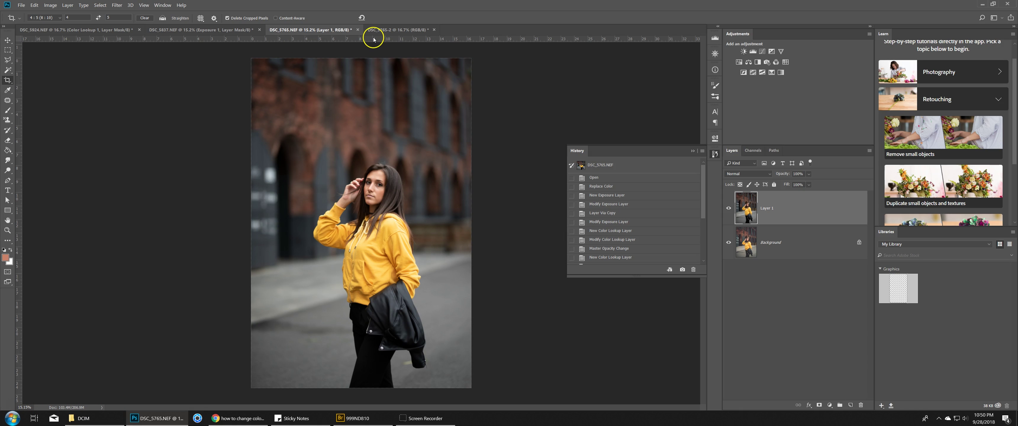